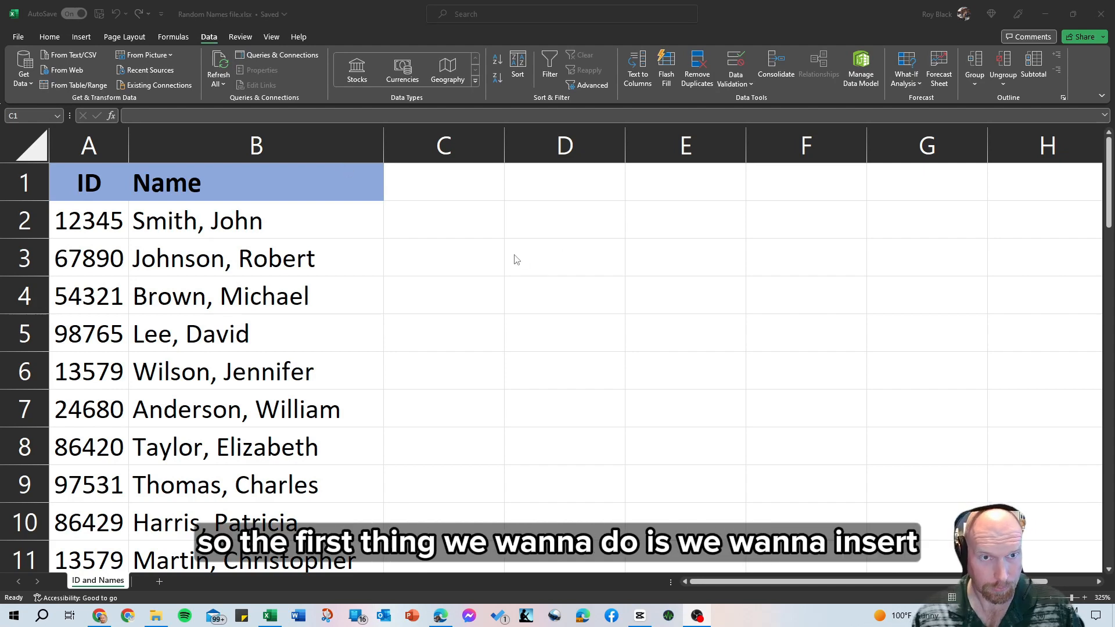
# Insert a new column C directly after the Name column.
pyautogui.click(461, 141)
pyautogui.rightClick(443, 139)
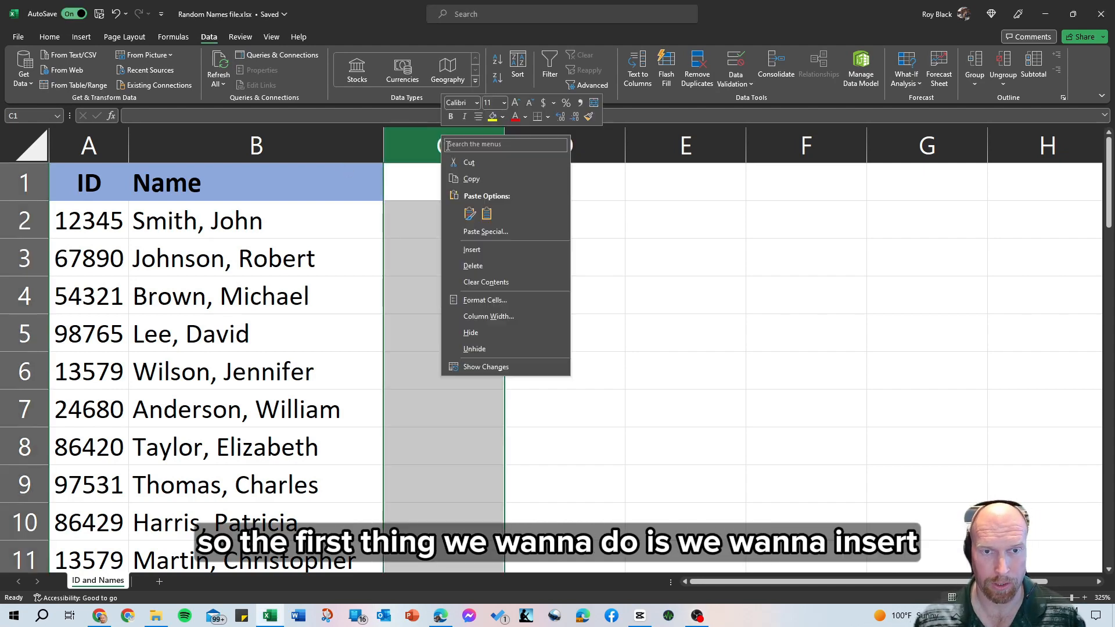
pyautogui.click(471, 249)
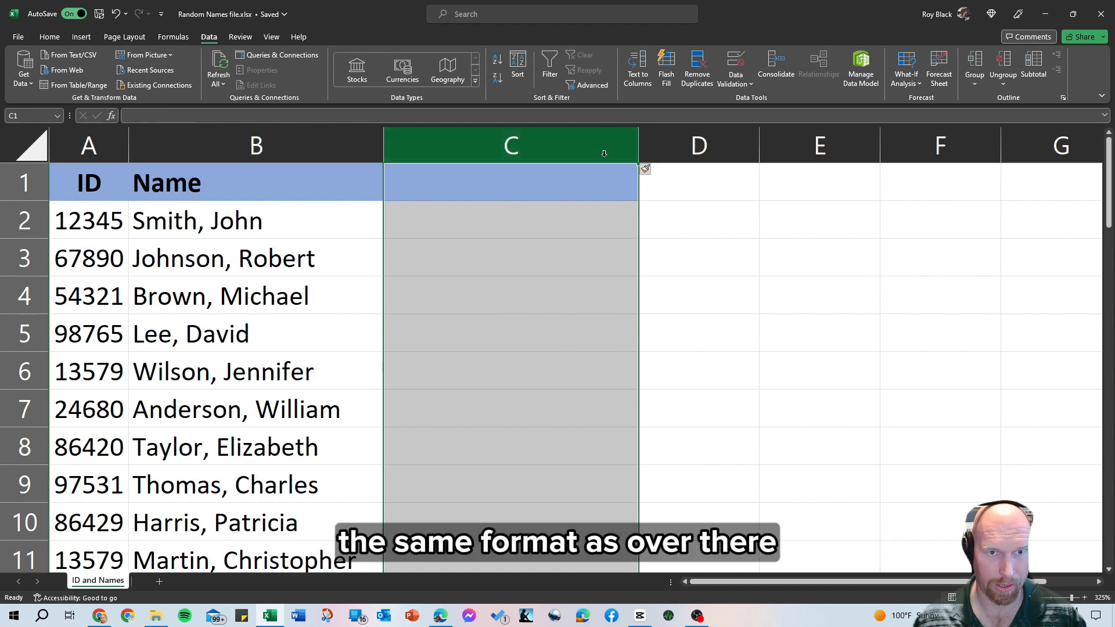
# Enter the header "Attending?" in cell C1.
pyautogui.click(540, 180)
pyautogui.click(49, 36)
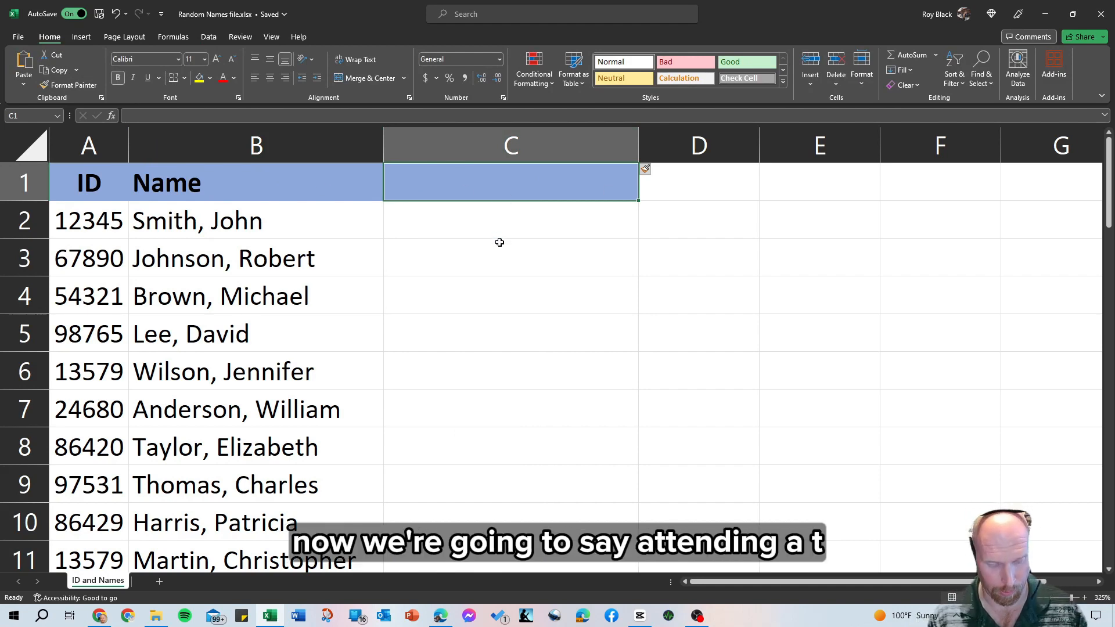
pyautogui.write('Atte')
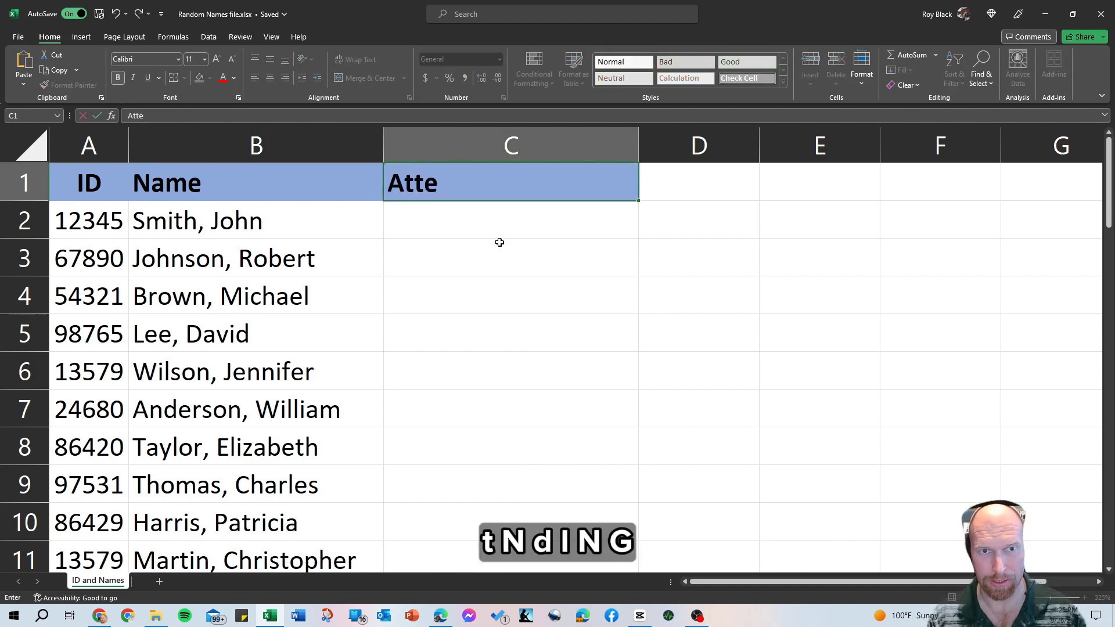
pyautogui.write('nding?')
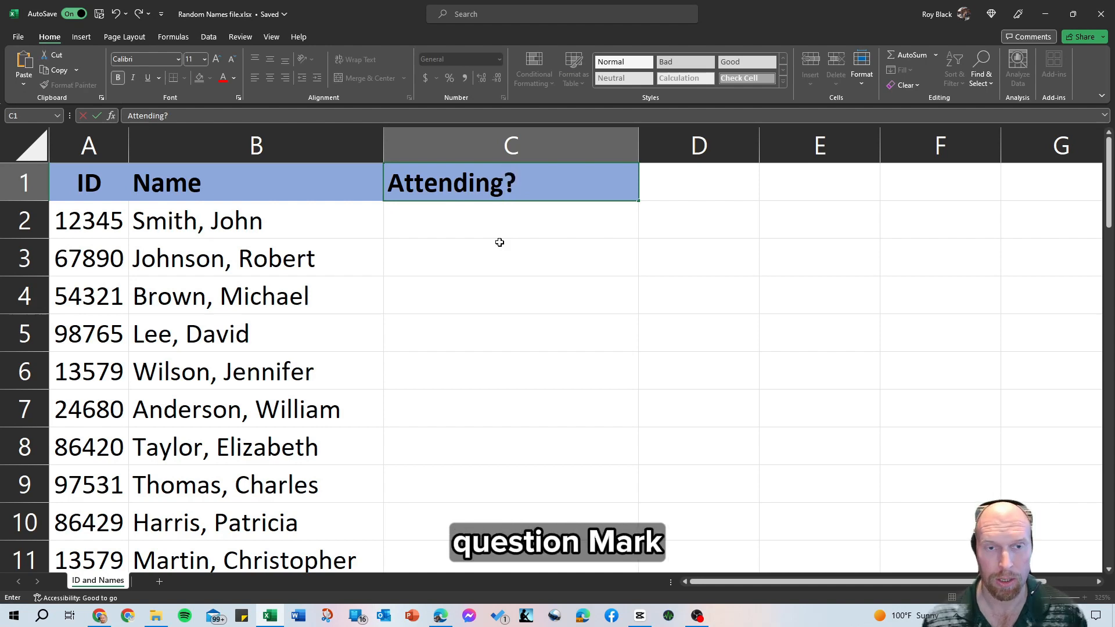
pyautogui.click(472, 226)
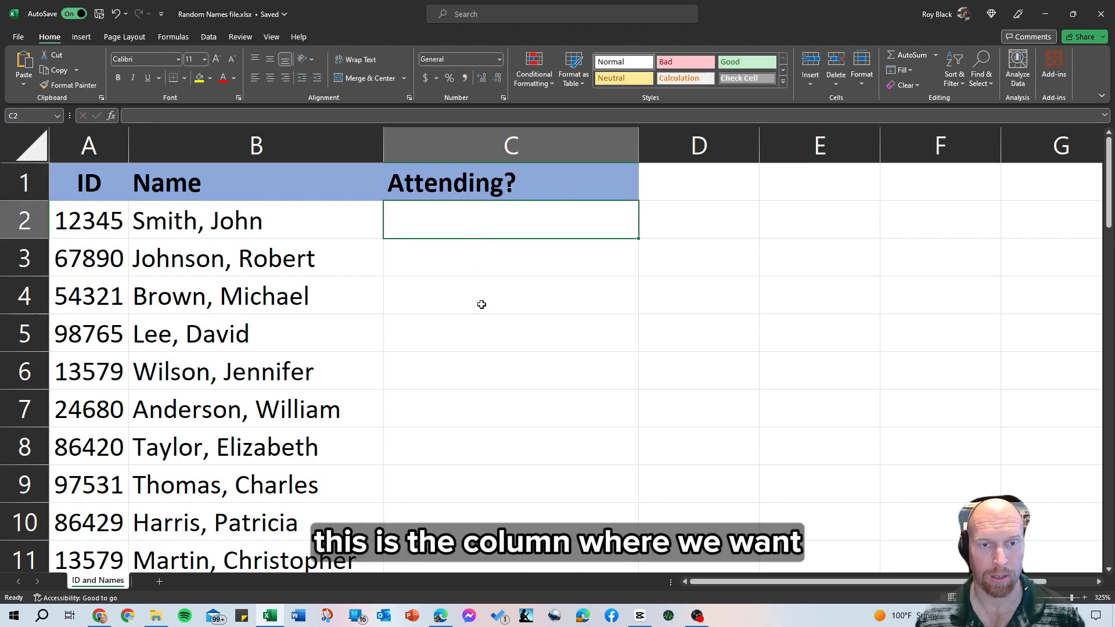
pyautogui.click(499, 258)
pyautogui.click(496, 293)
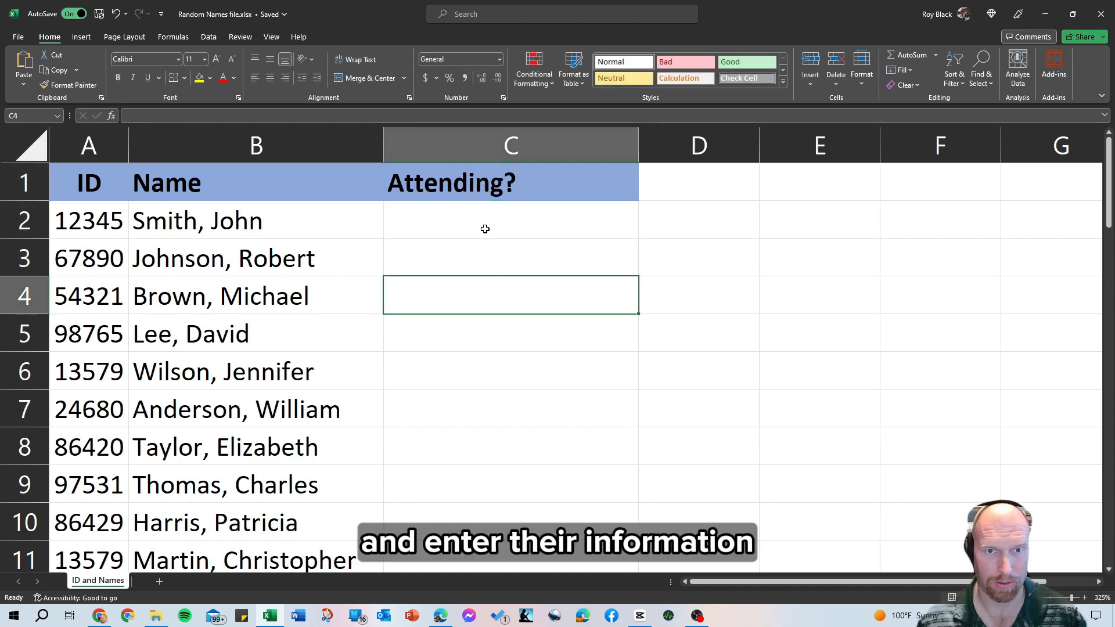
pyautogui.click(480, 244)
# Set up list data validation for column C from C2 down to the sheet's last row, with the source Yes,No,Maybe.
pyautogui.click(471, 221)
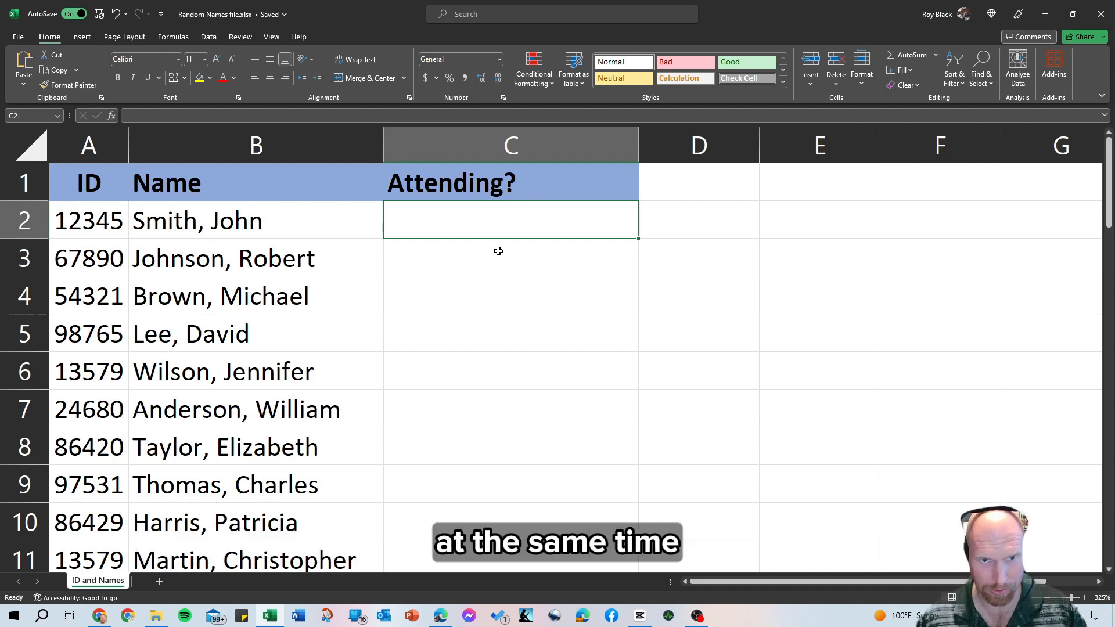
pyautogui.hotkey('ctrl', 'shift', 'Down')
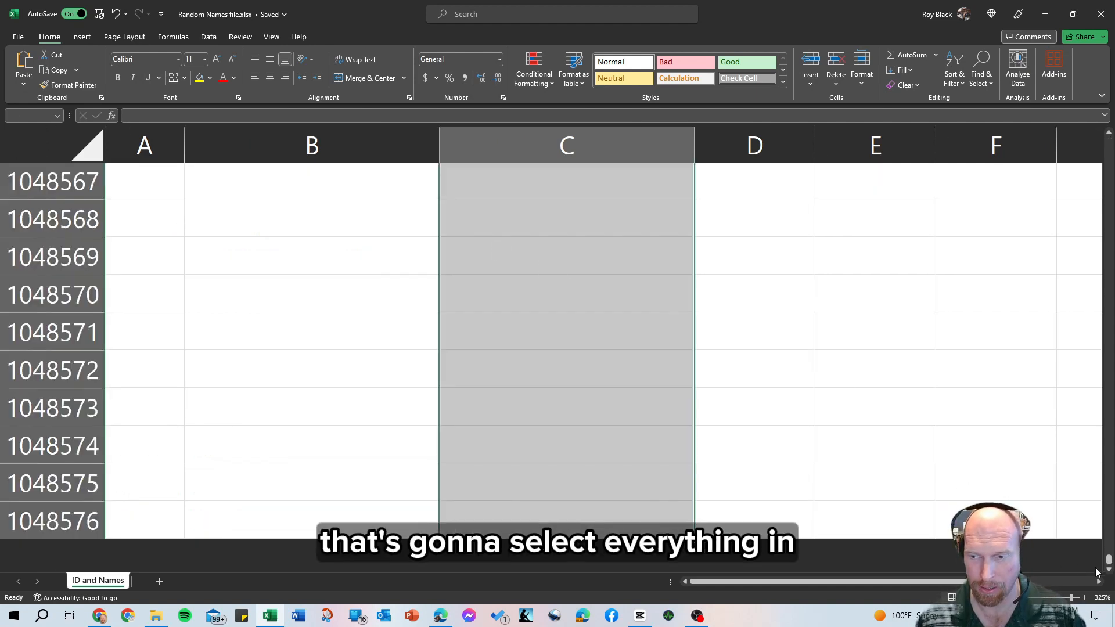
pyautogui.moveTo(1109, 561); pyautogui.dragTo(1083, 123)
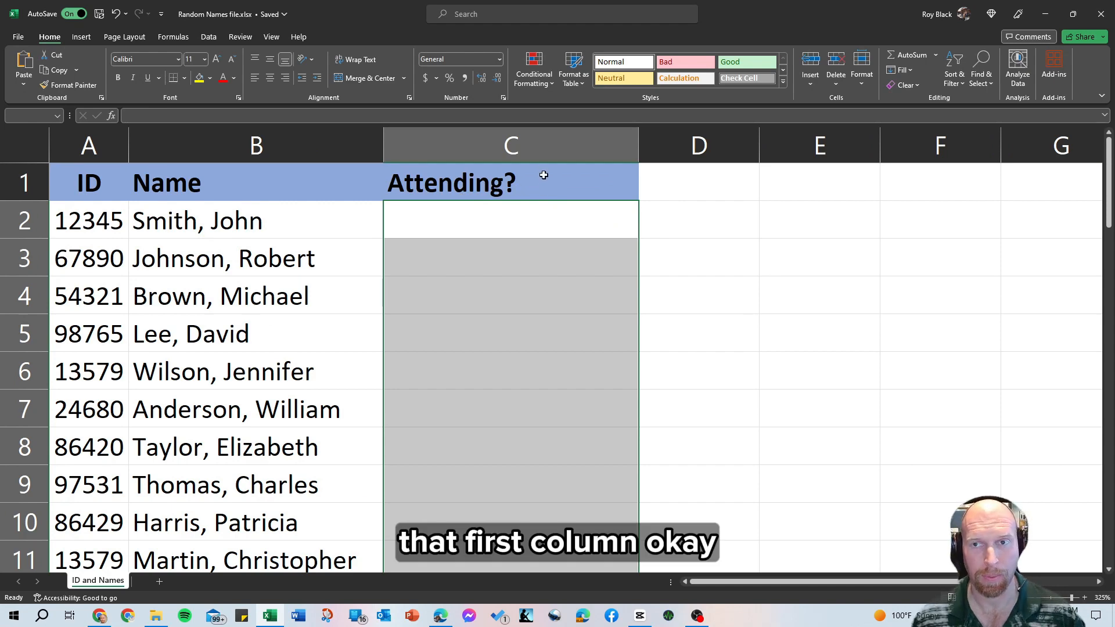
pyautogui.click(207, 37)
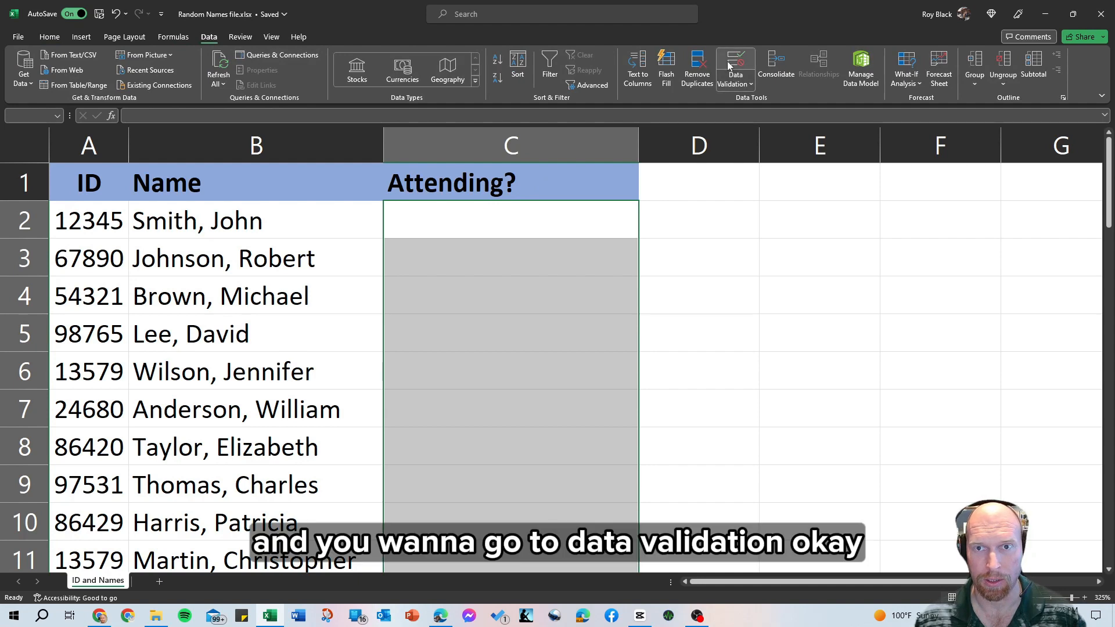
pyautogui.click(735, 58)
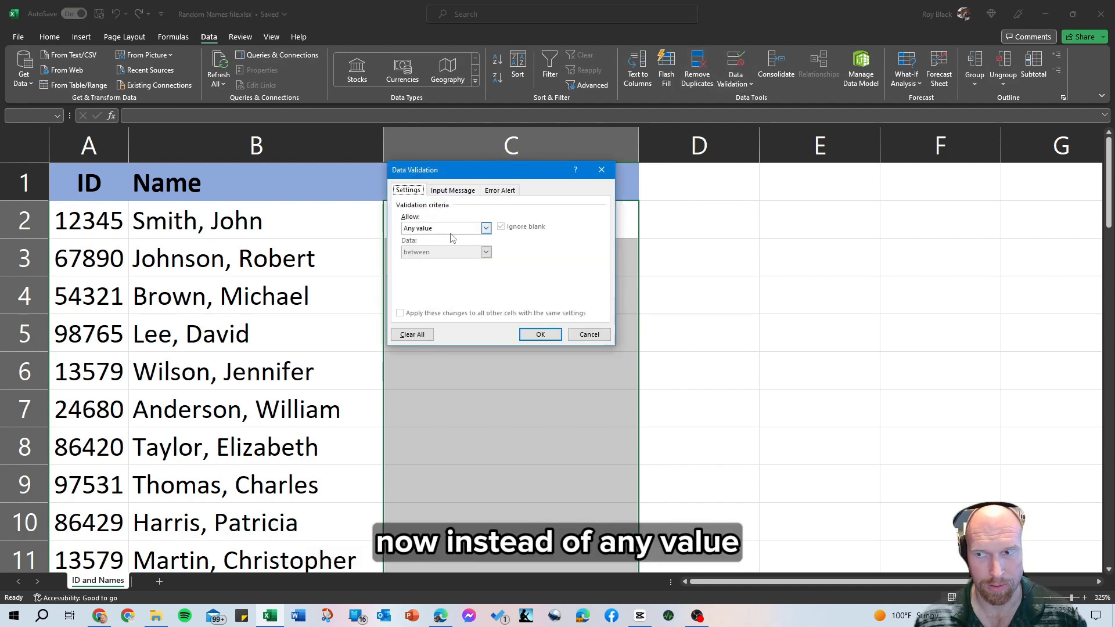
pyautogui.click(485, 228)
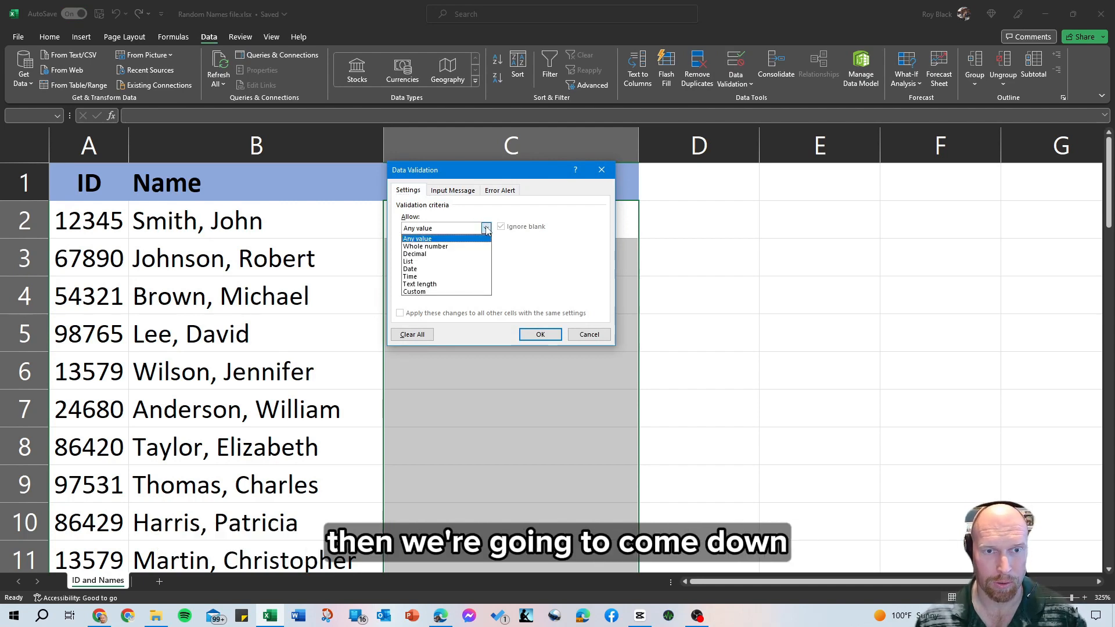
pyautogui.click(430, 262)
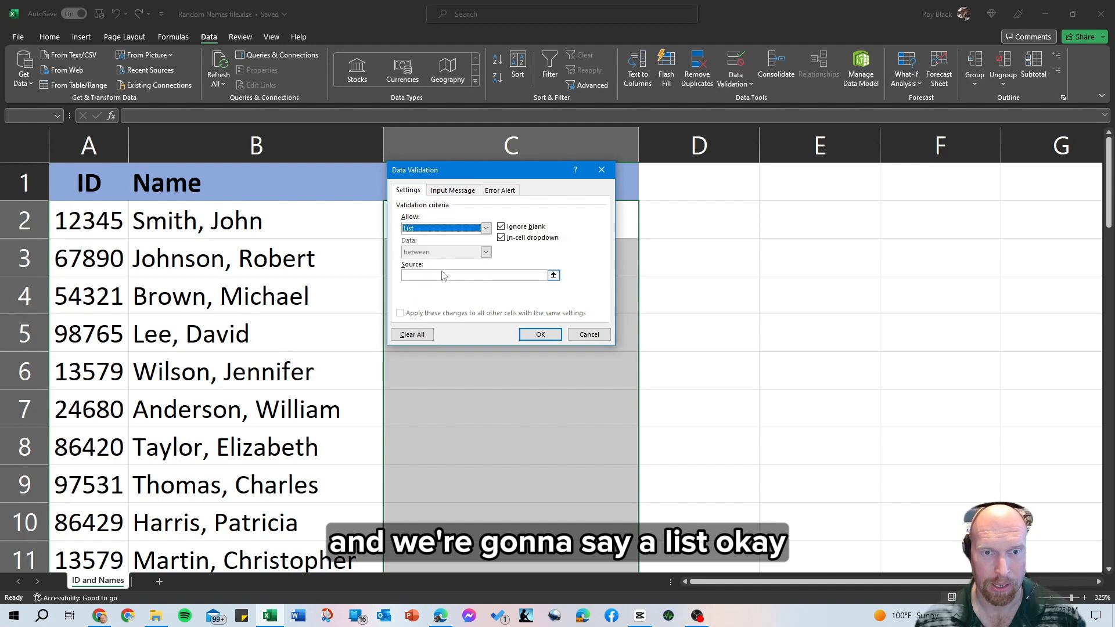
pyautogui.click(443, 275)
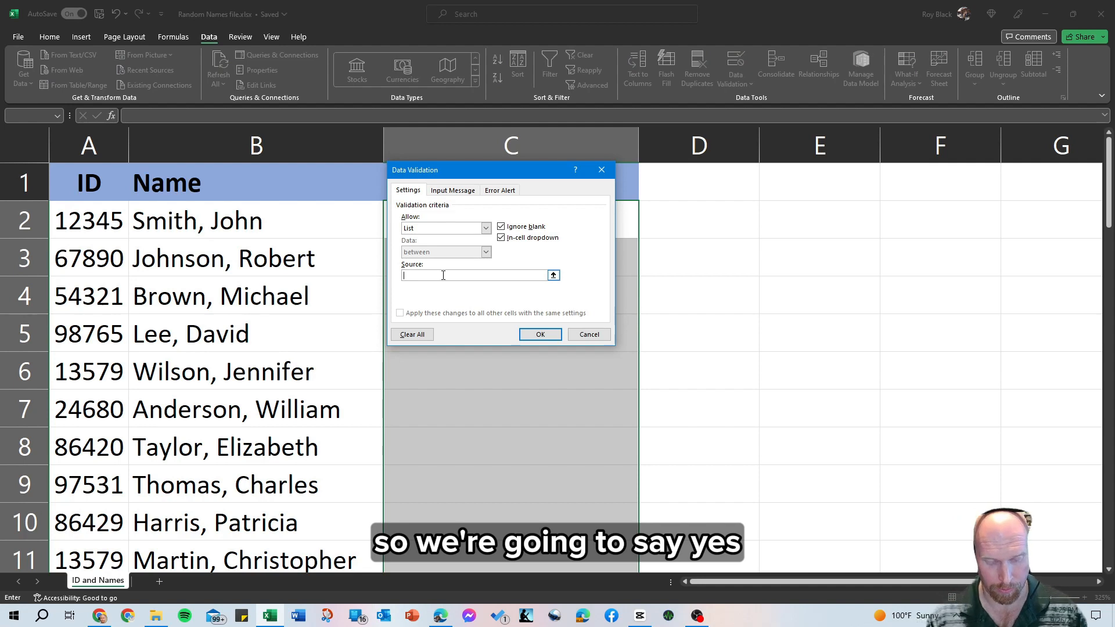
pyautogui.write('Yes')
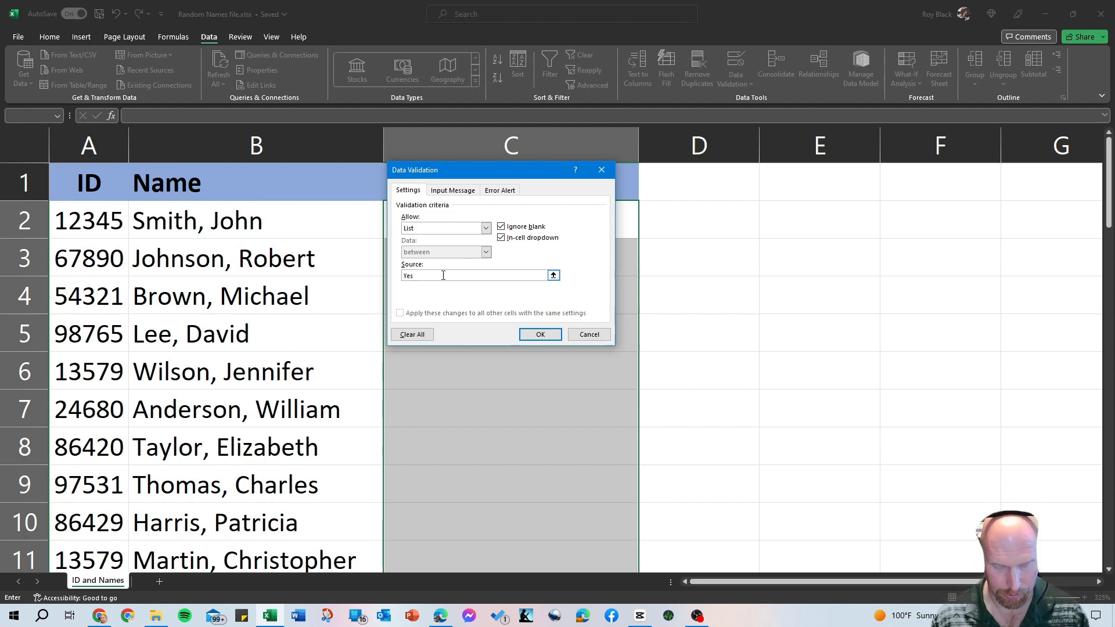
pyautogui.write(',No,')
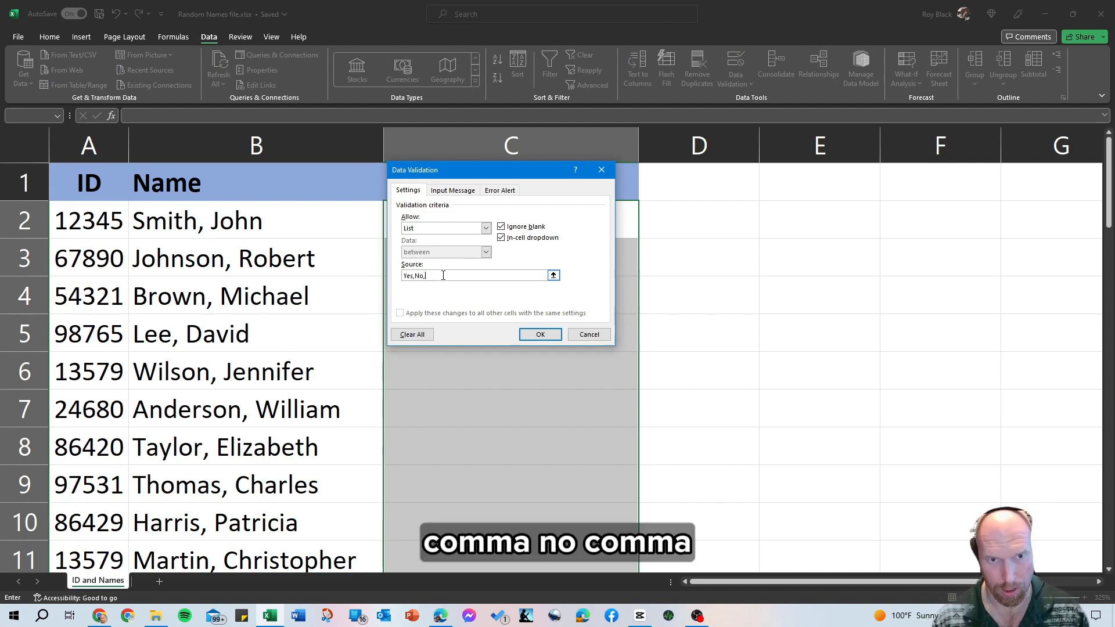
pyautogui.write('Maybe')
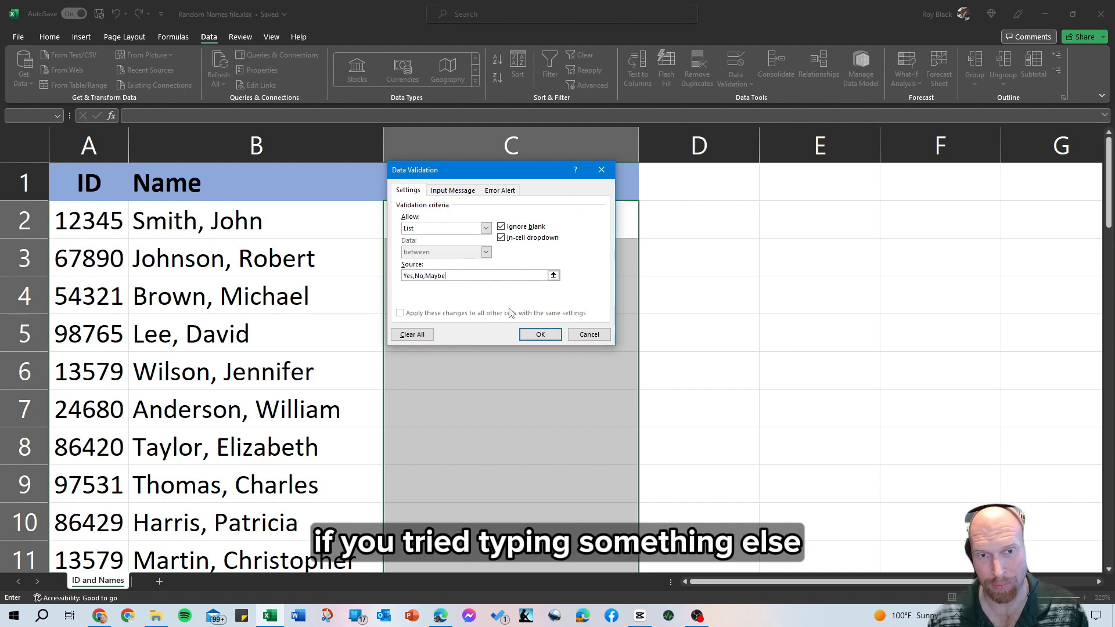
# Add the error alert message "Please select an option from the list" to the validation rule and apply the rule.
pyautogui.click(490, 191)
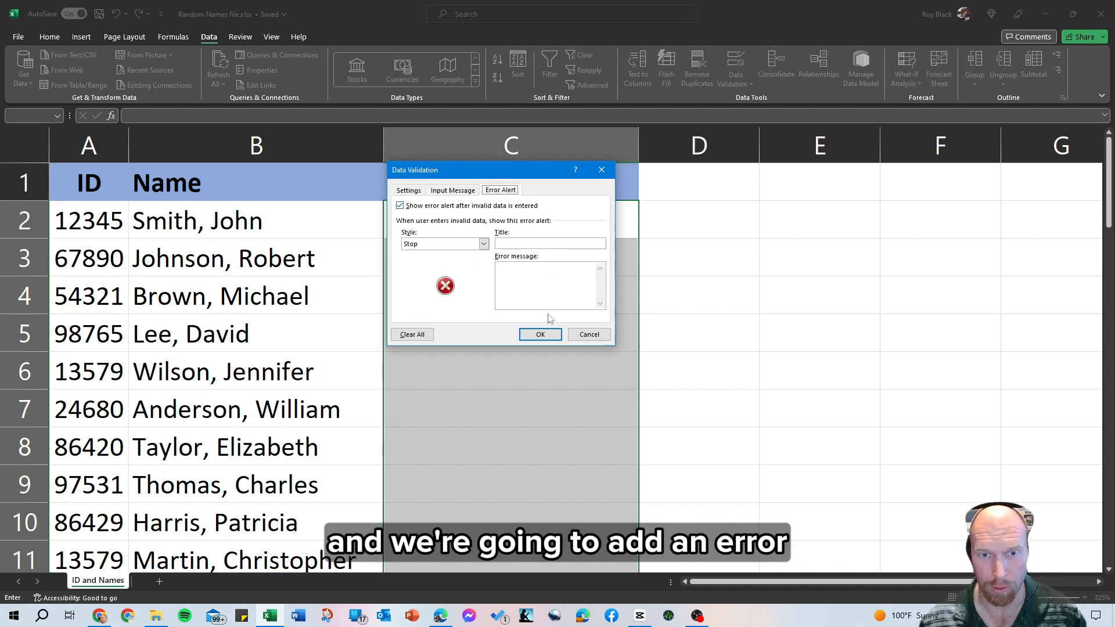
pyautogui.click(508, 276)
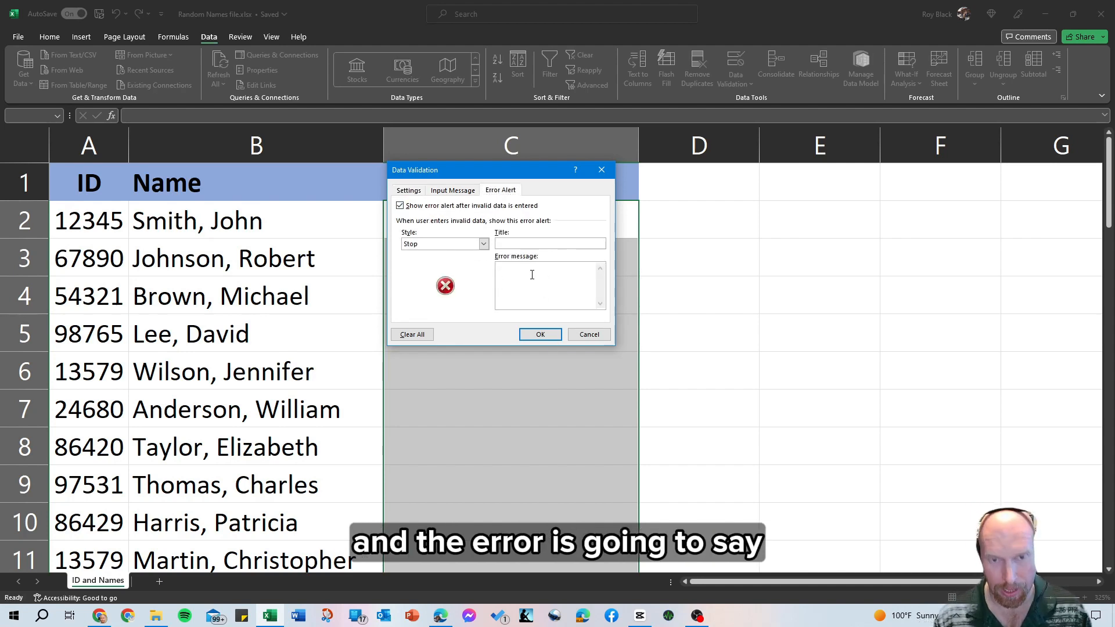
pyautogui.write('Please se')
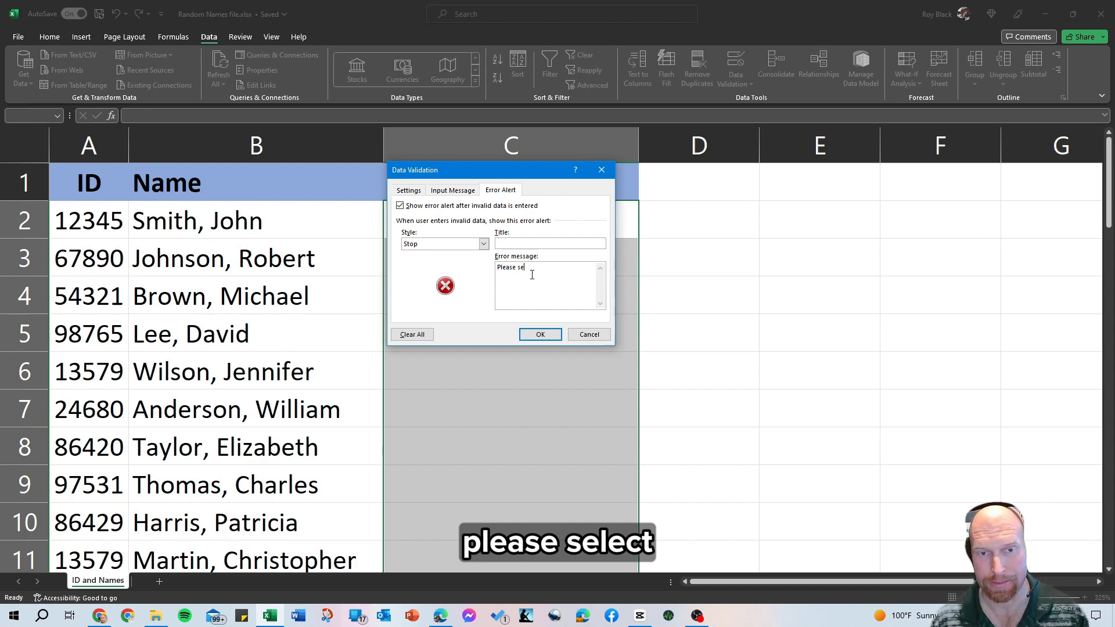
pyautogui.write('lect an ')
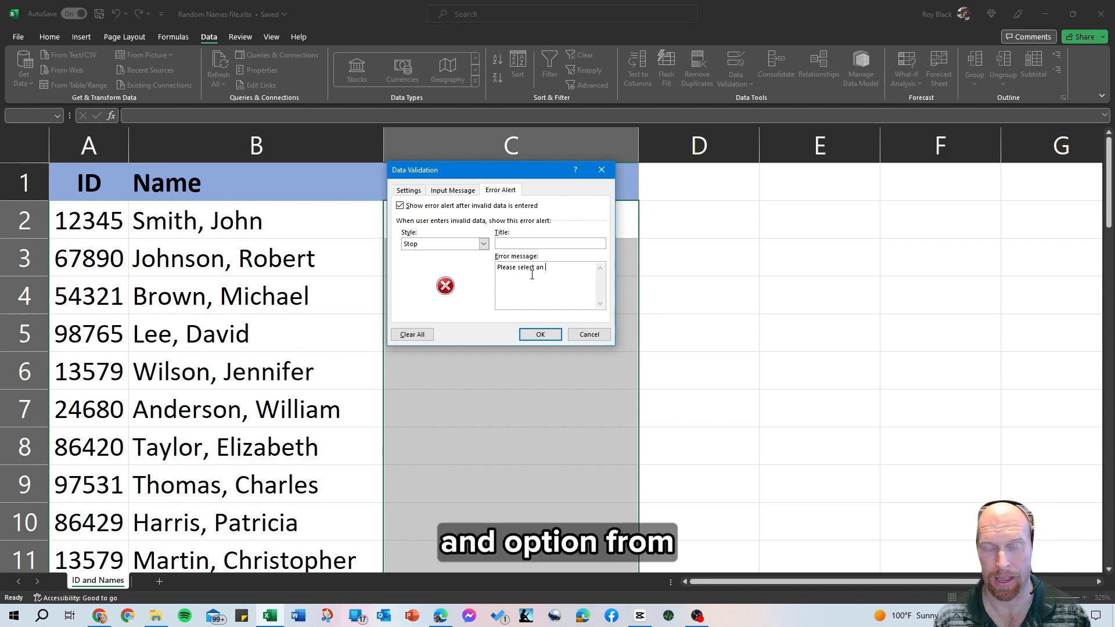
pyautogui.write('option from')
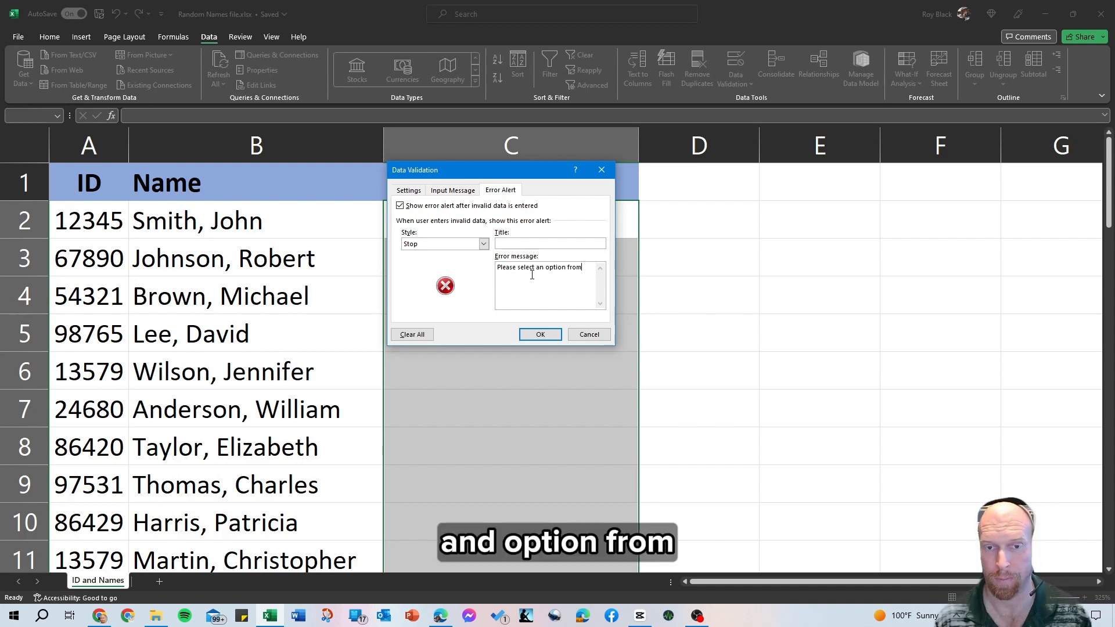
pyautogui.write(' the list')
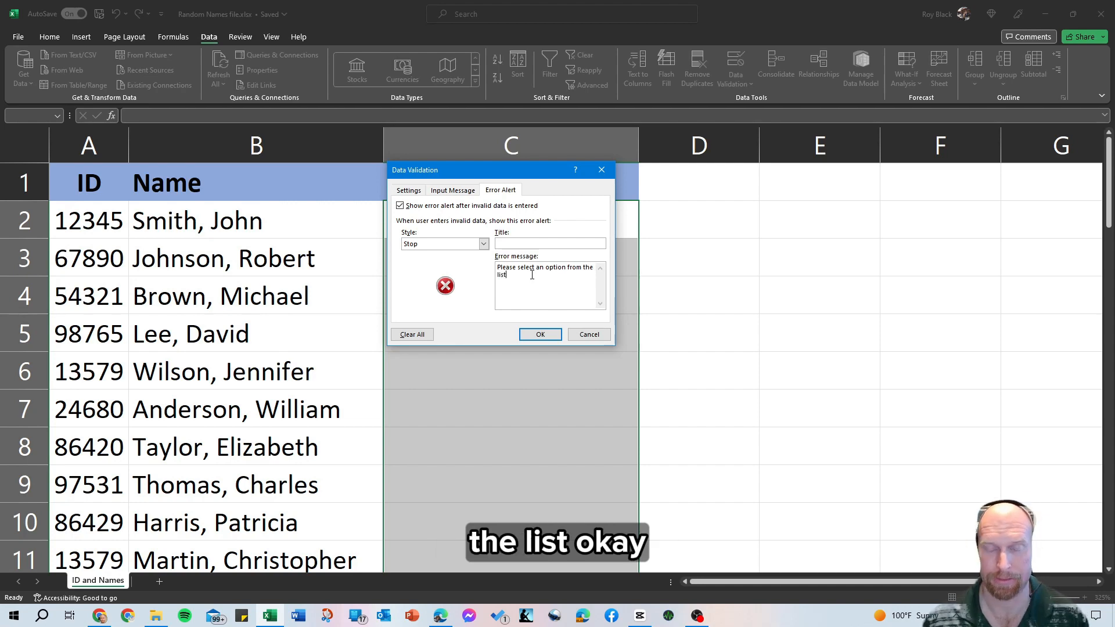
pyautogui.click(416, 192)
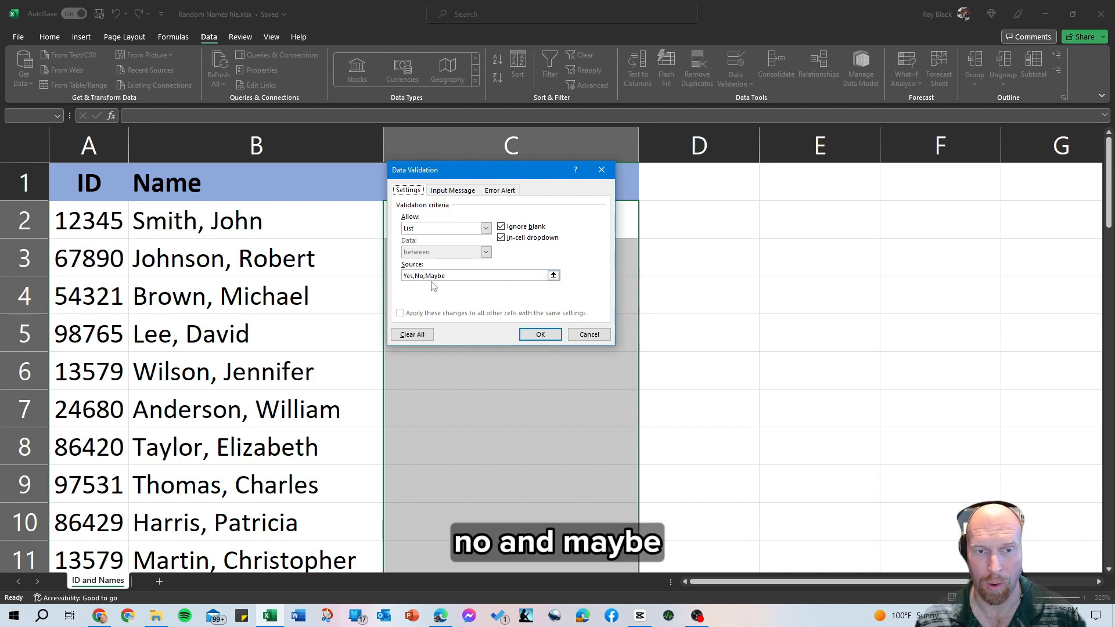
pyautogui.click(510, 193)
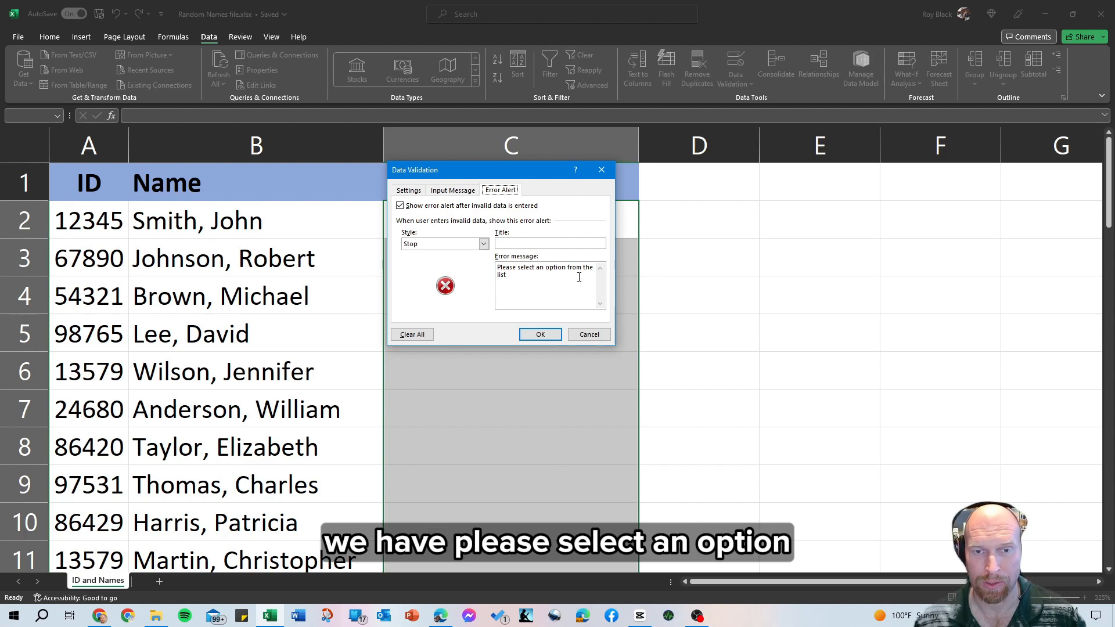
pyautogui.click(540, 334)
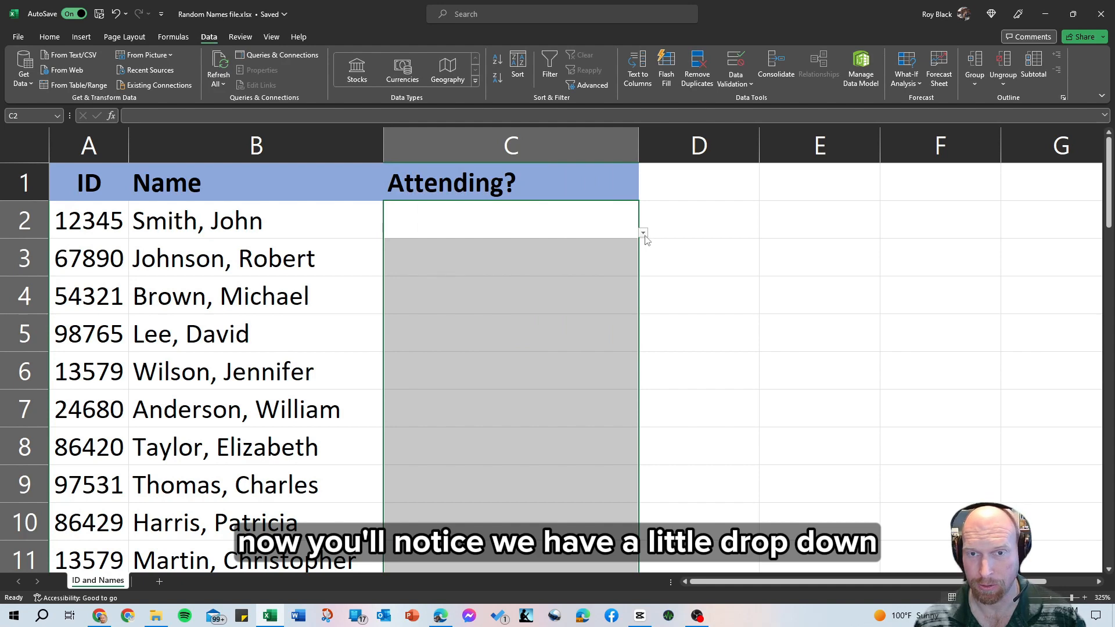
# Choose Yes for C2, No for C3 and Maybe for C4 from the in-cell lists, and autofit column C's width.
pyautogui.click(536, 215)
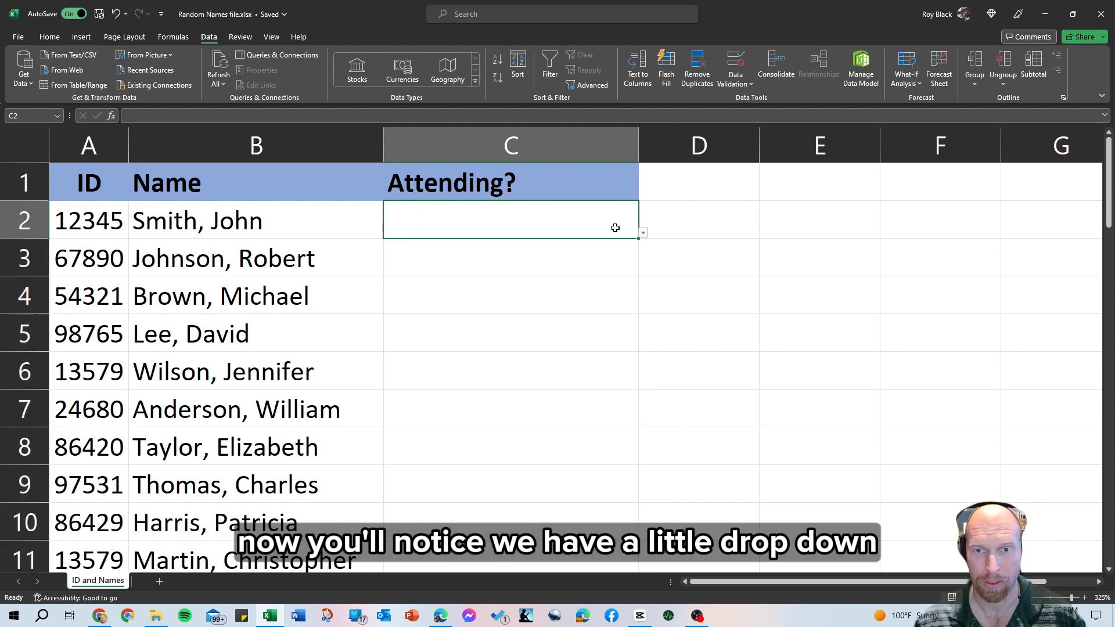
pyautogui.click(644, 235)
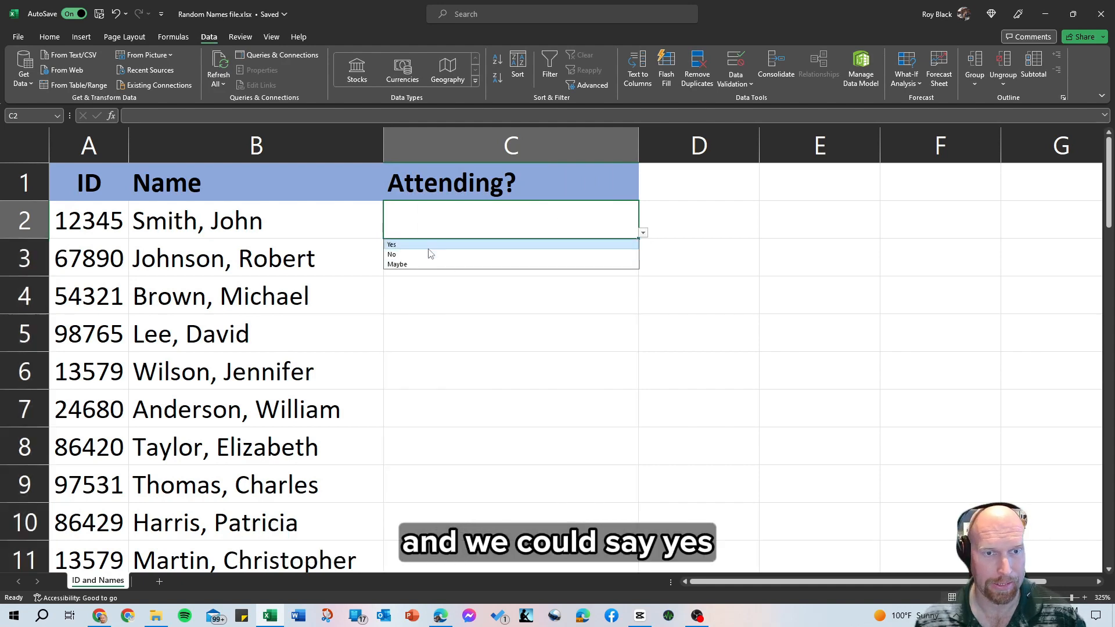
pyautogui.click(431, 244)
pyautogui.press('Return')
pyautogui.click(643, 271)
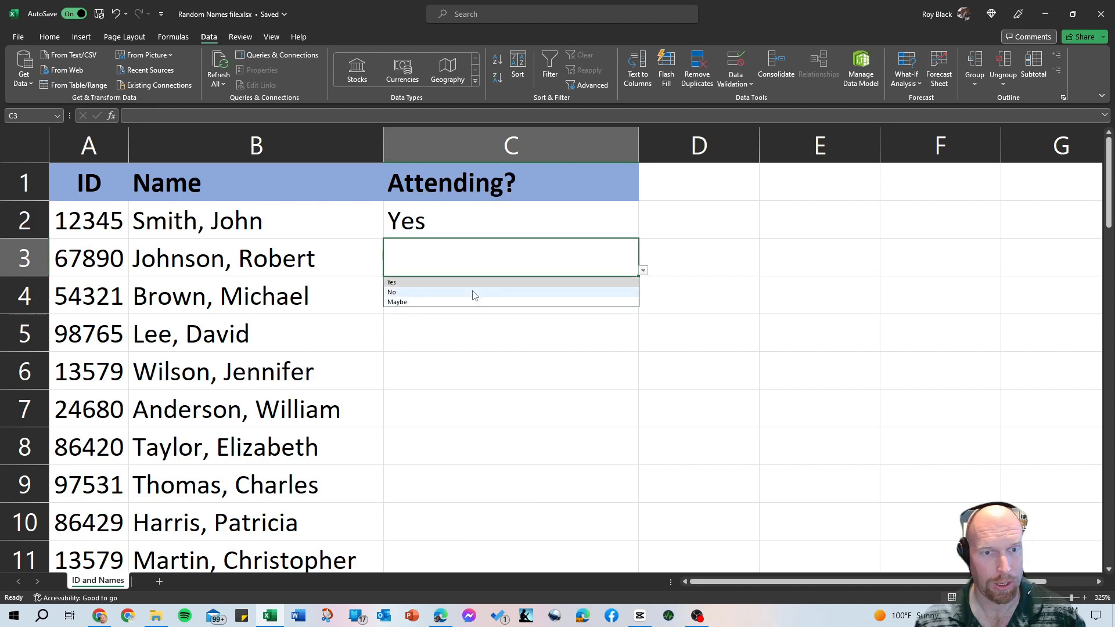
pyautogui.click(474, 293)
pyautogui.press('Return')
pyautogui.click(642, 309)
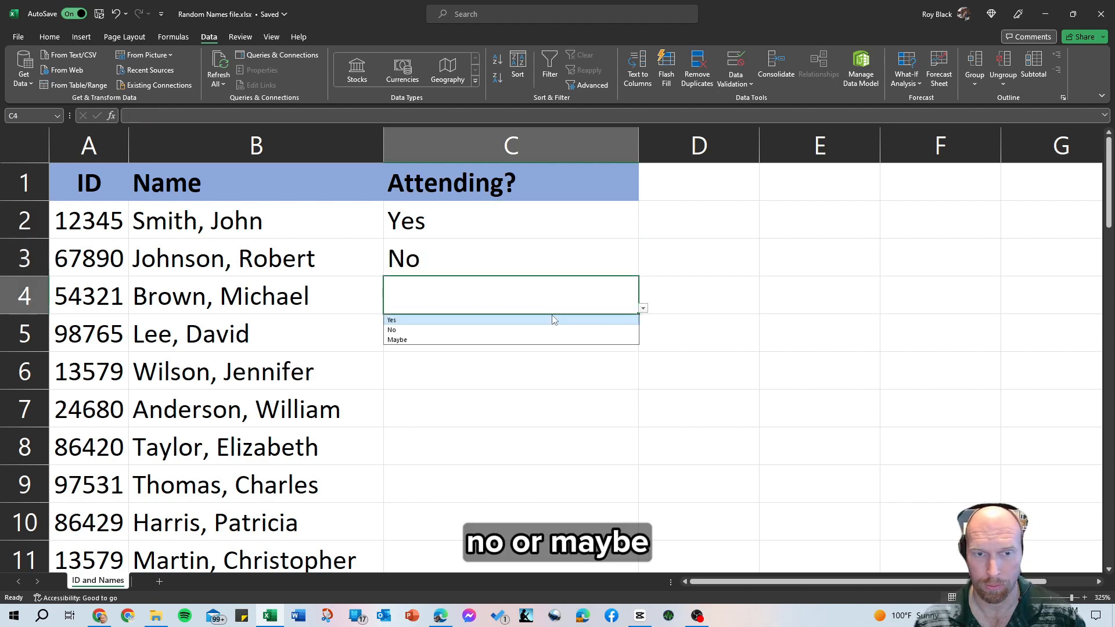
pyautogui.click(443, 341)
pyautogui.doubleClick(639, 145)
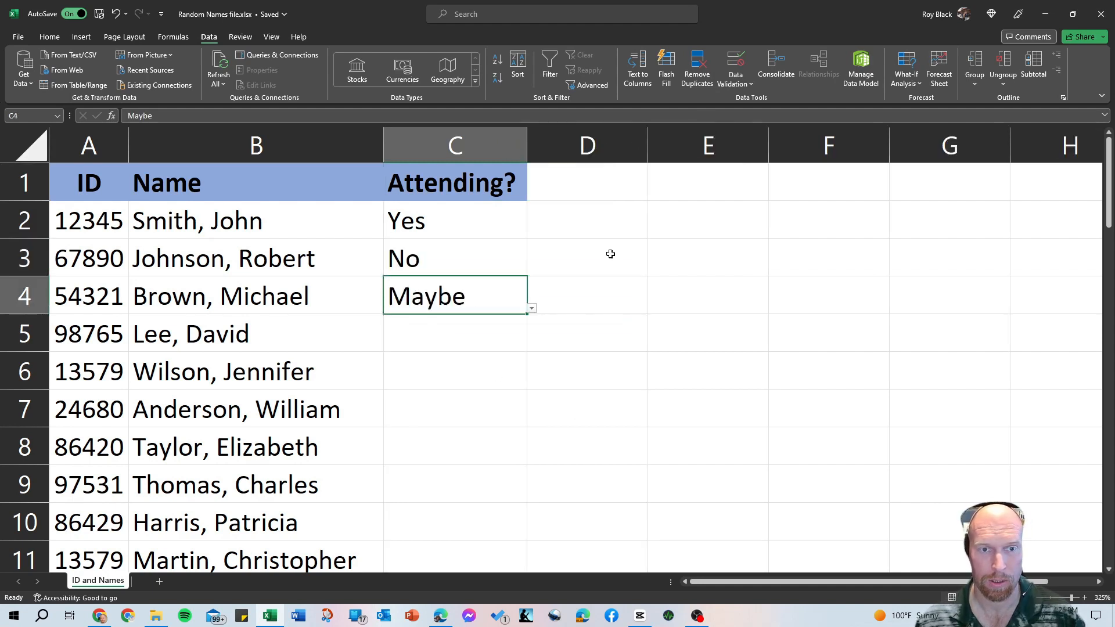
# Fill C5 with Yes and C6 with No by accepting the autocomplete suggestion for each first letter.
pyautogui.click(409, 341)
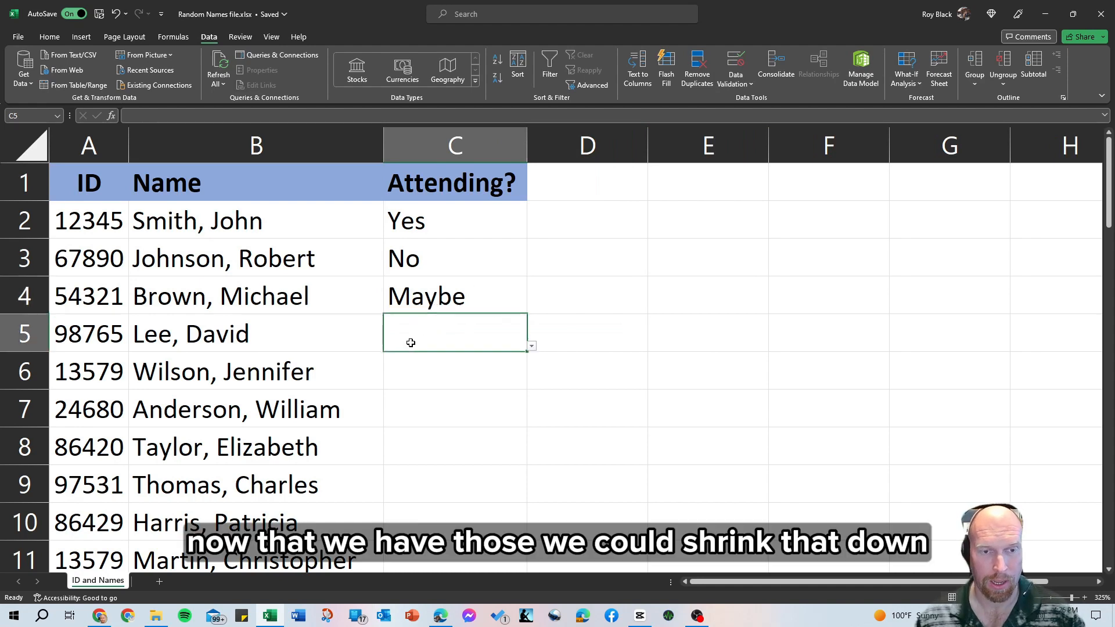
pyautogui.doubleClick(412, 343)
pyautogui.write('y')
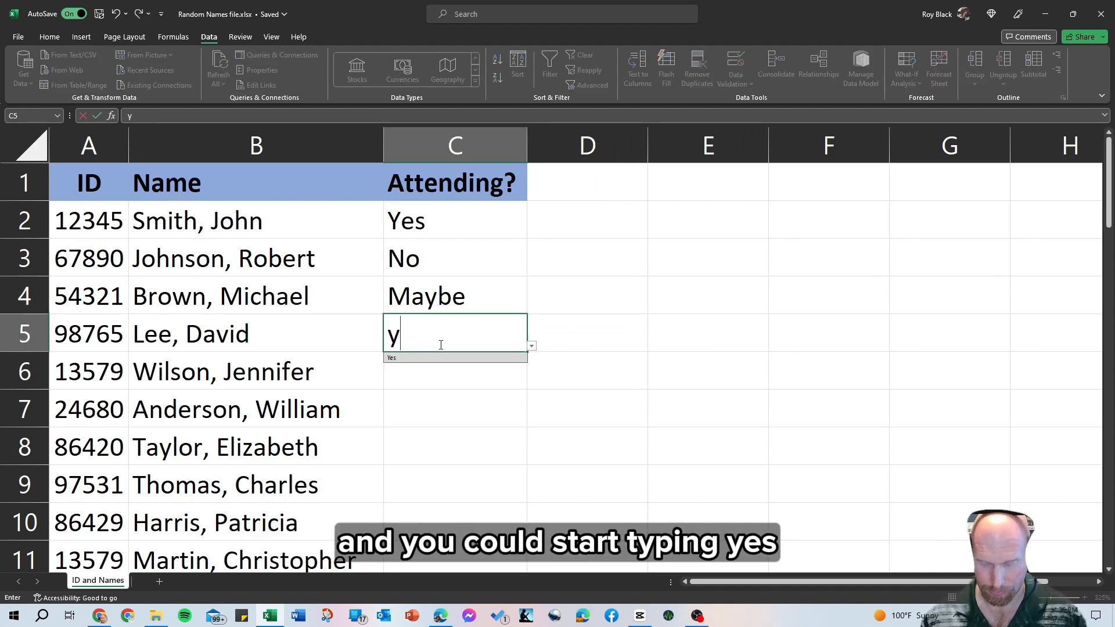
pyautogui.press('Return')
pyautogui.write('n')
pyautogui.press('Return')
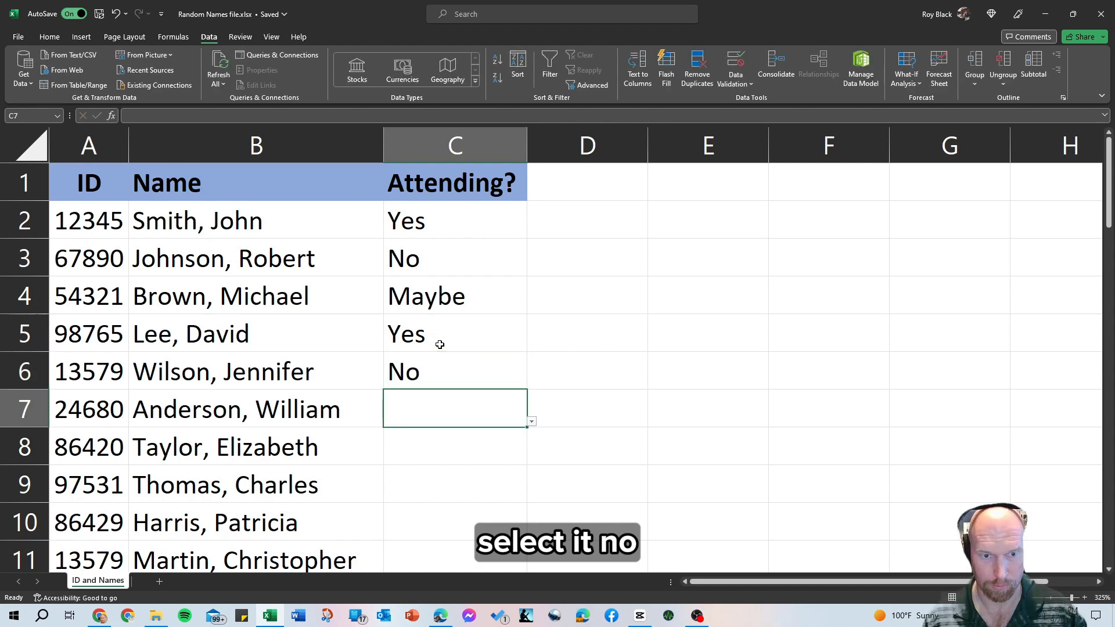
# Enter Maybe in C7 and copy that answer into C8 through C12.
pyautogui.write('m')
pyautogui.press('Return')
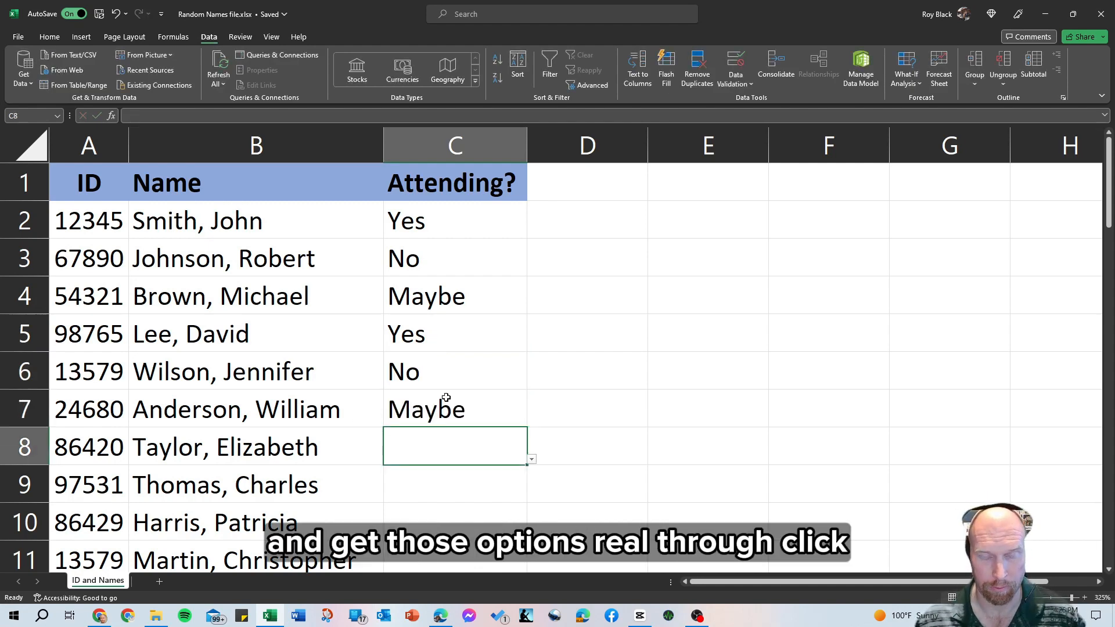
pyautogui.click(426, 413)
pyautogui.hotkey('ctrl', 'c')
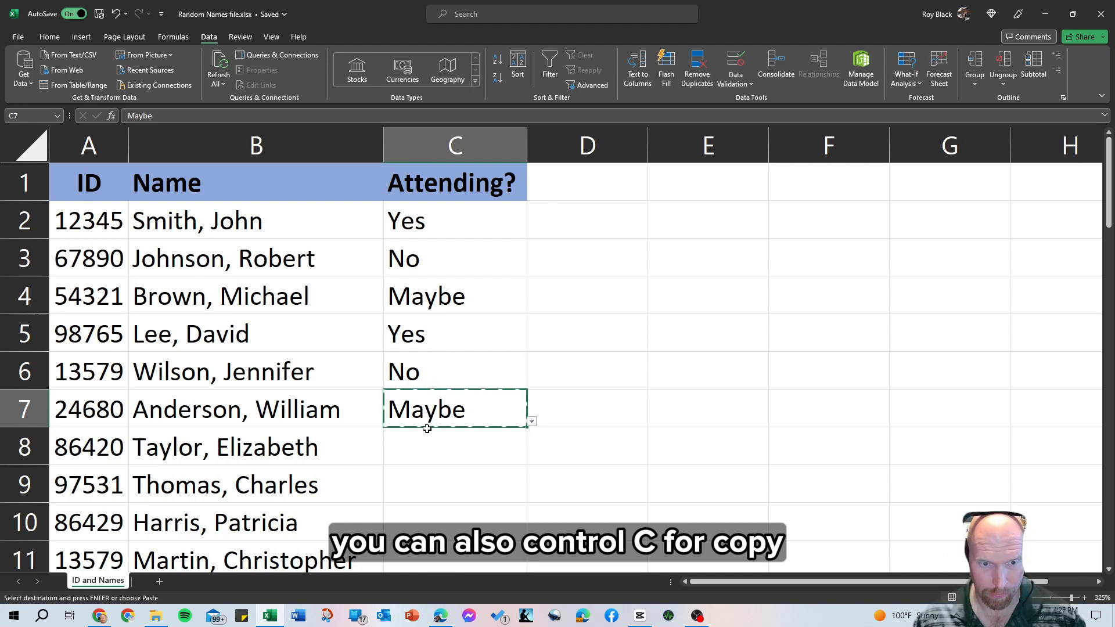
pyautogui.click(424, 447)
pyautogui.scroll(2, 472, 326)
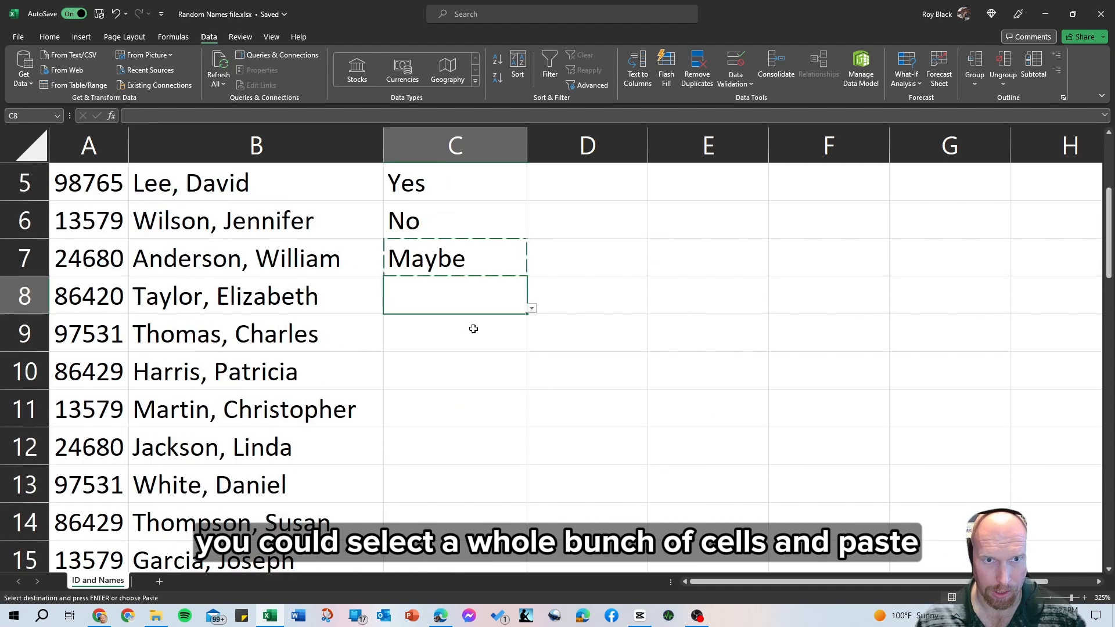
pyautogui.moveTo(470, 306); pyautogui.dragTo(464, 451)
pyautogui.hotkey('ctrl', 'v')
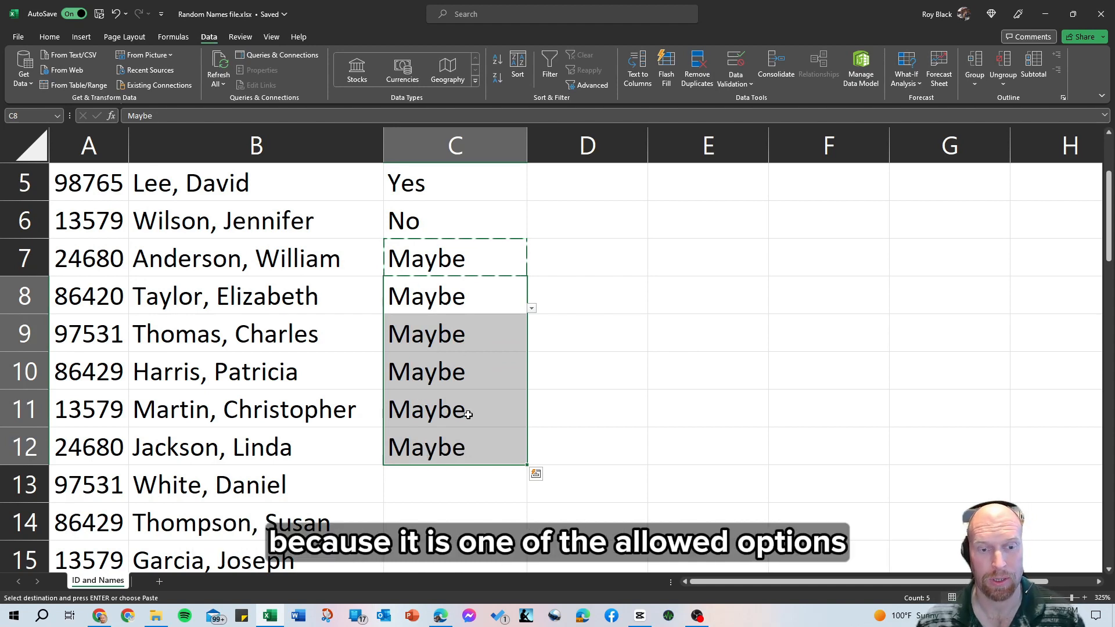
# Try to enter "flying monkeys" in C13 to test the validation rule.
pyautogui.moveTo(468, 415); pyautogui.dragTo(446, 488)
pyautogui.click(446, 488)
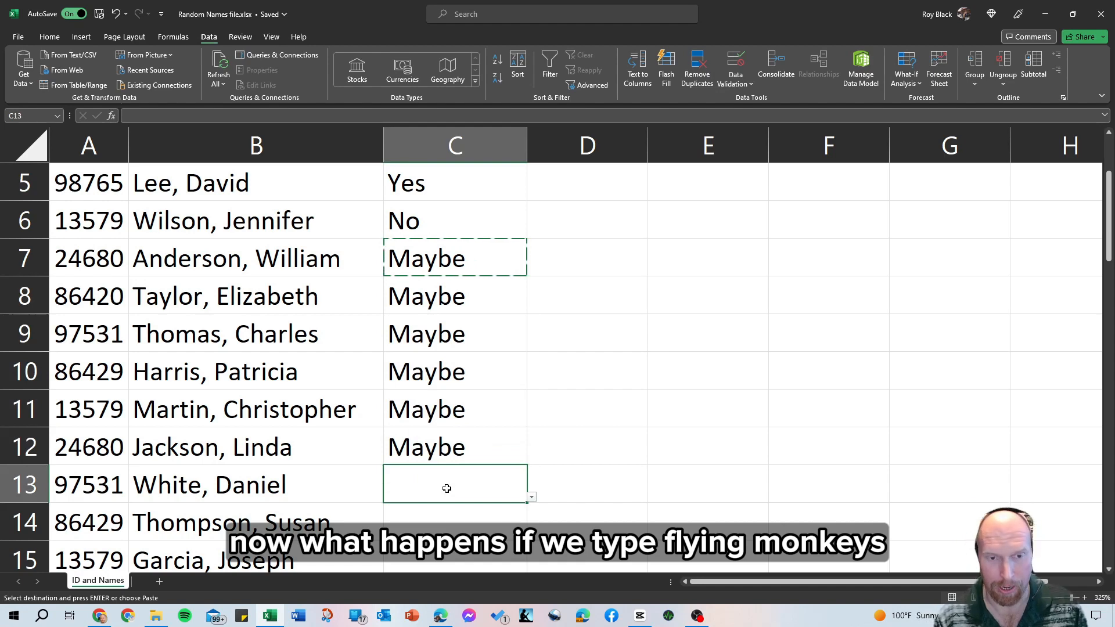
pyautogui.write('flying m')
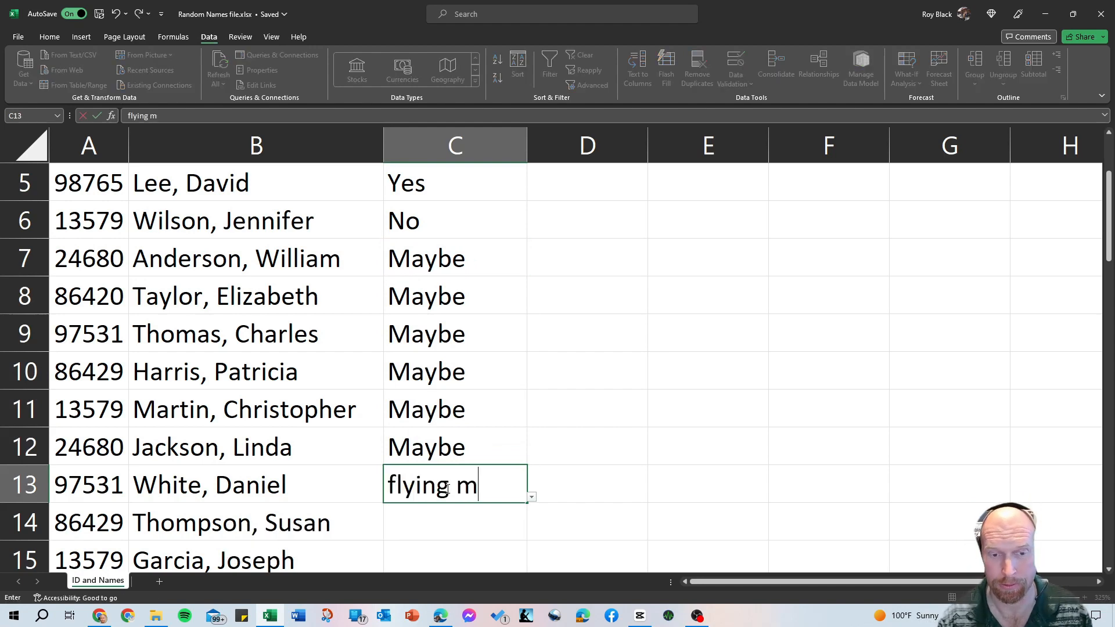
pyautogui.write('onkeys')
pyautogui.press('Return')
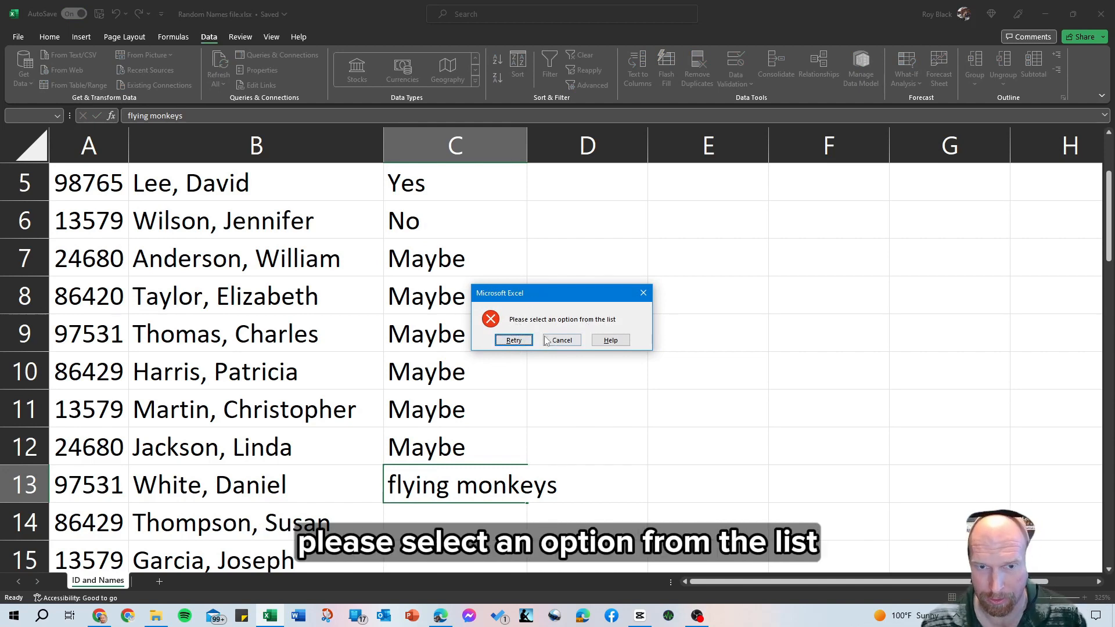
# Retry the C13 entry and replace the invalid text with Yes.
pyautogui.click(514, 341)
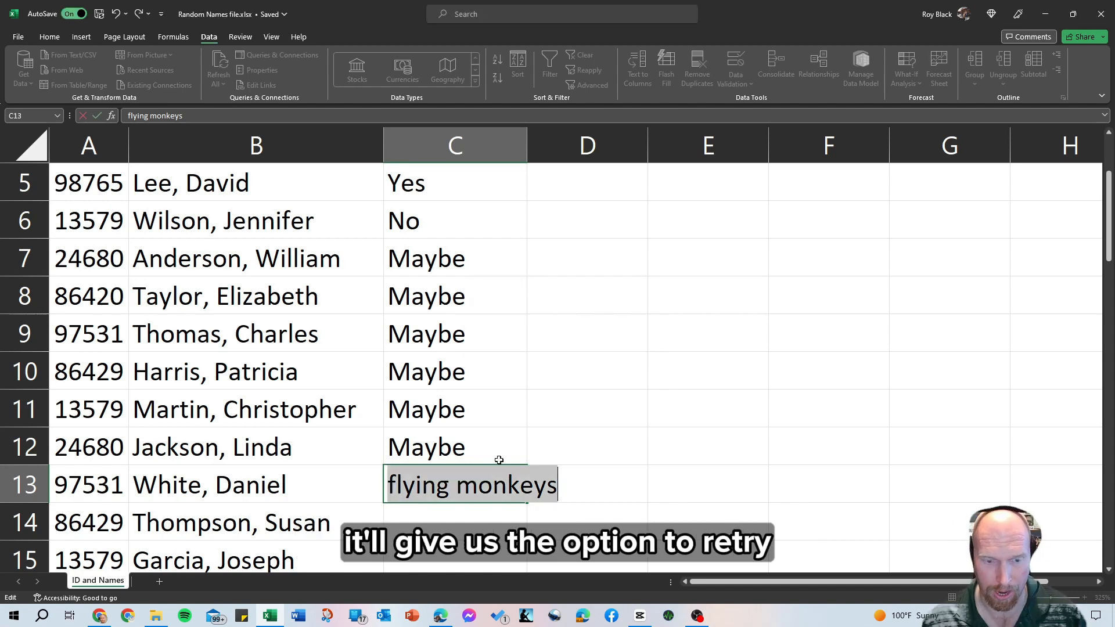
pyautogui.write('Yes')
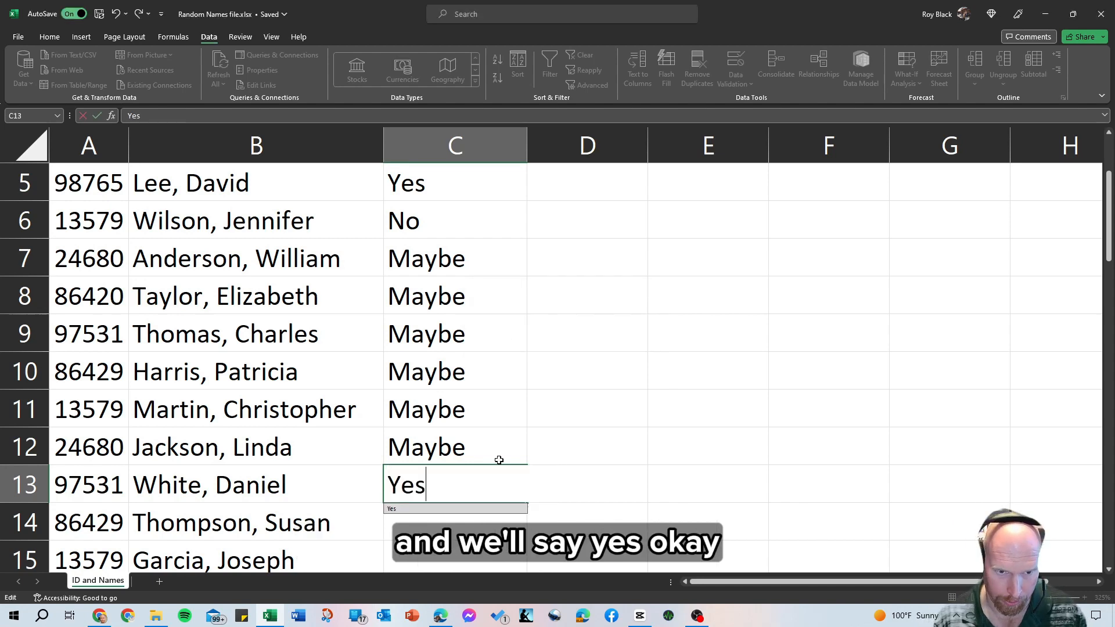
pyautogui.press('Return')
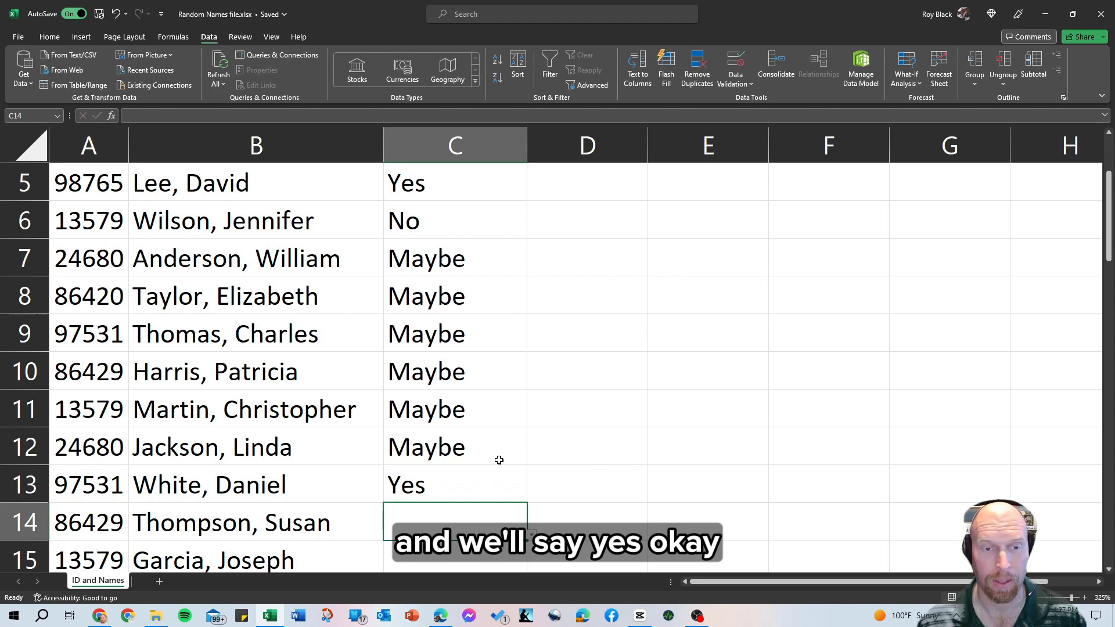
# Insert a new column at D, beside the Attending? column, and enter the header Name in D1.
pyautogui.click(492, 292)
pyautogui.scroll(2, 540, 356)
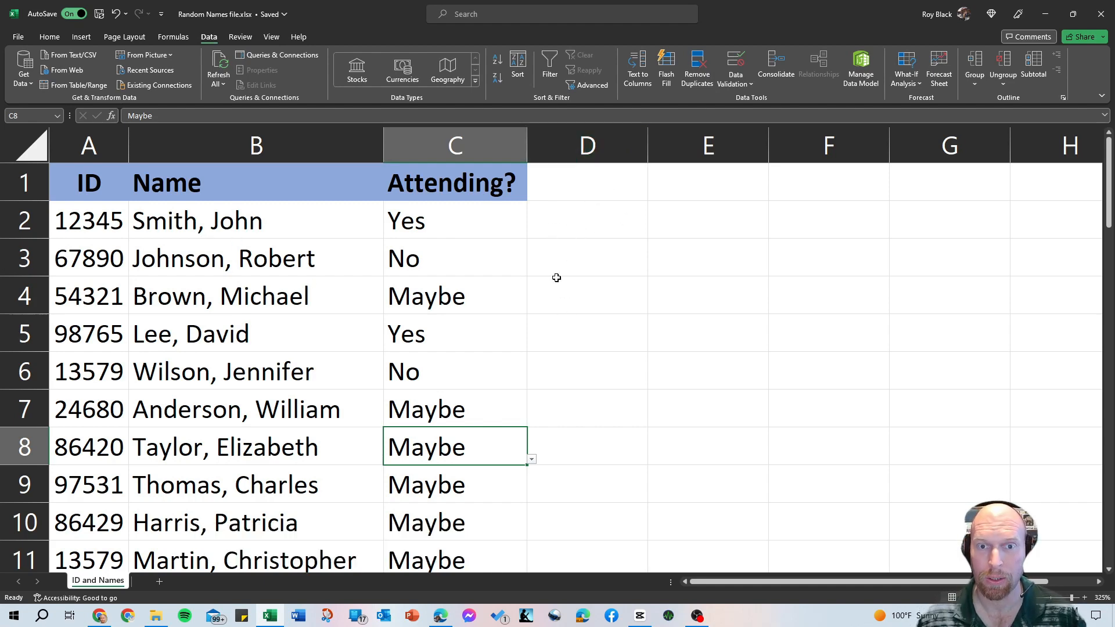
pyautogui.click(577, 175)
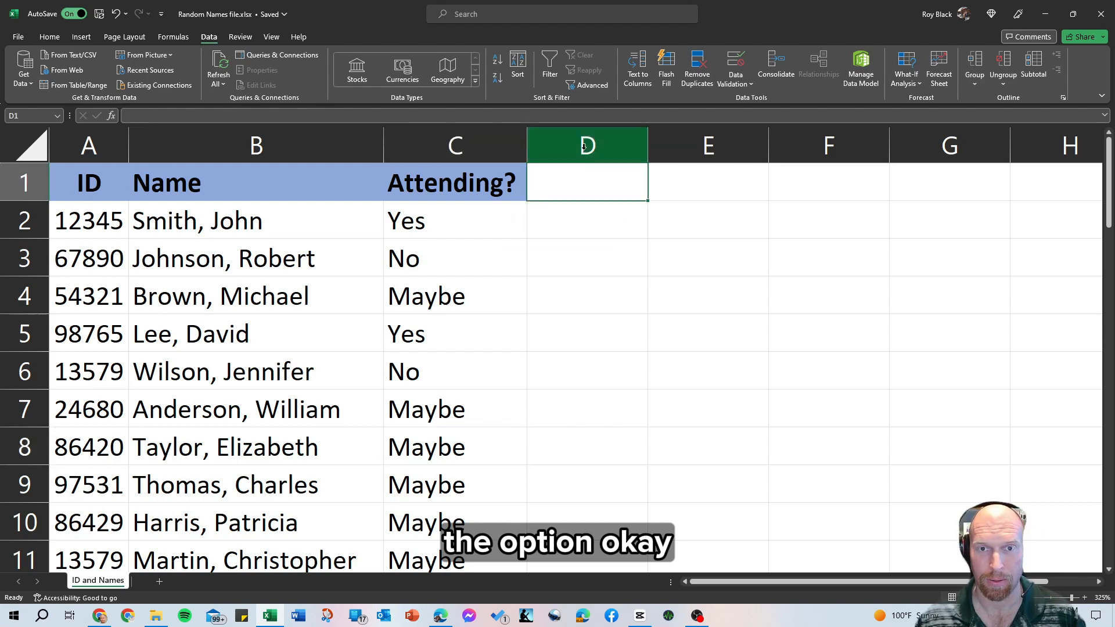
pyautogui.rightClick(584, 146)
pyautogui.click(619, 271)
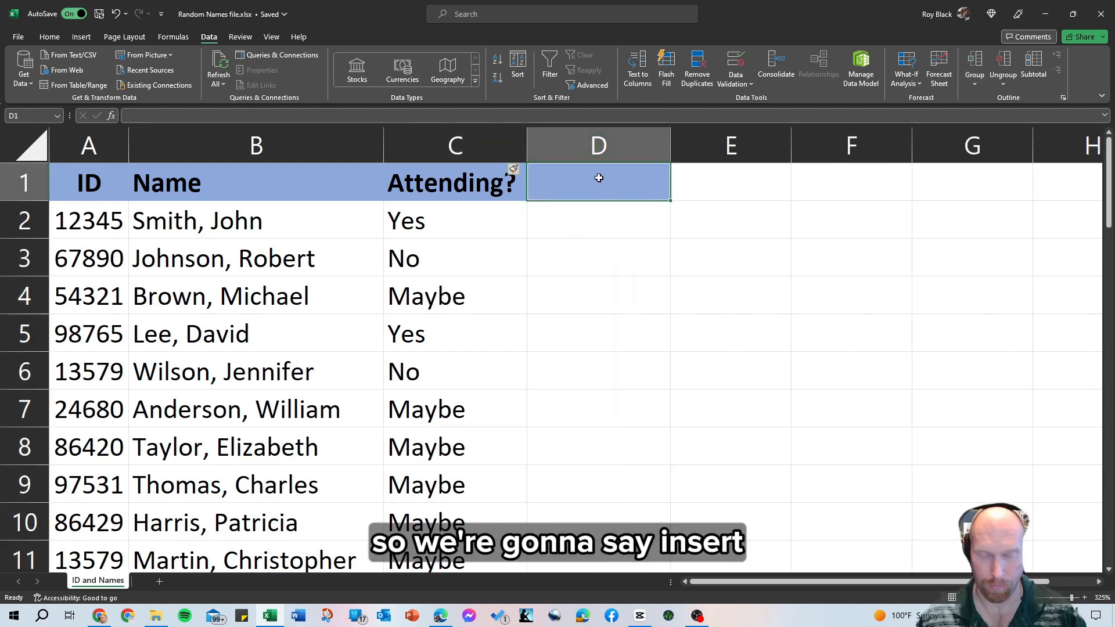
pyautogui.write('Name')
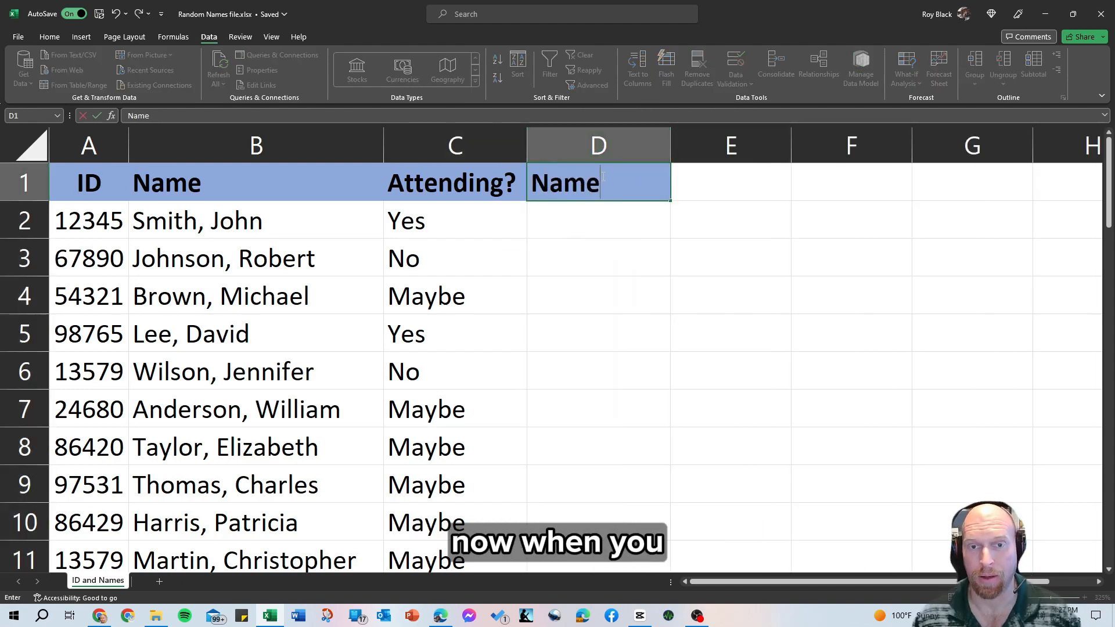
pyautogui.click(448, 218)
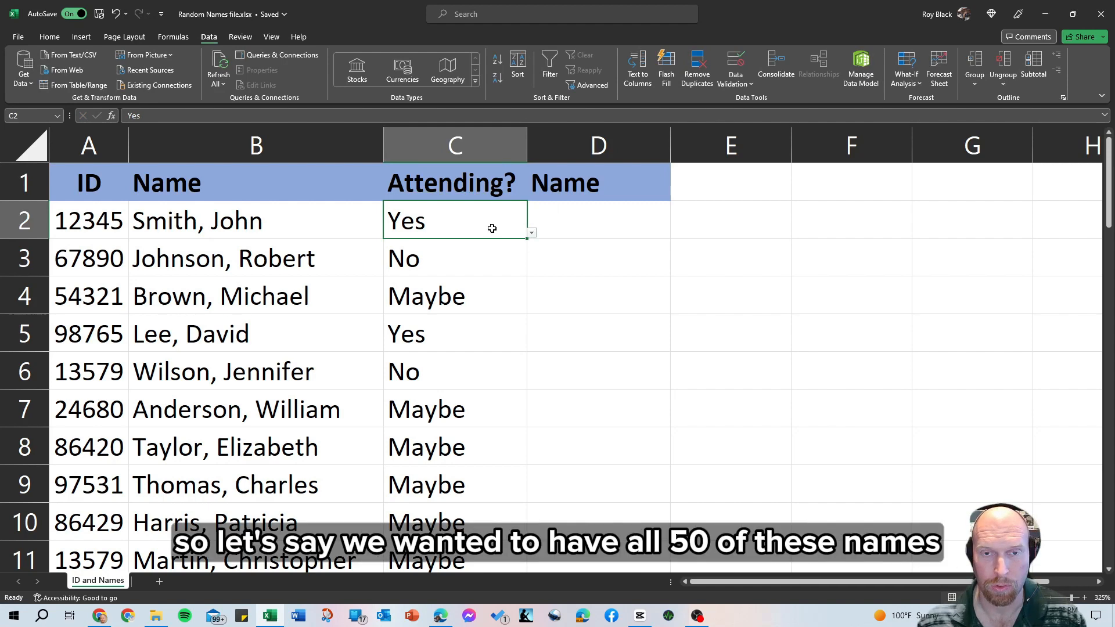
# Copy all the names from B2 to B51 and paste them into a new worksheet starting at A1.
pyautogui.click(219, 225)
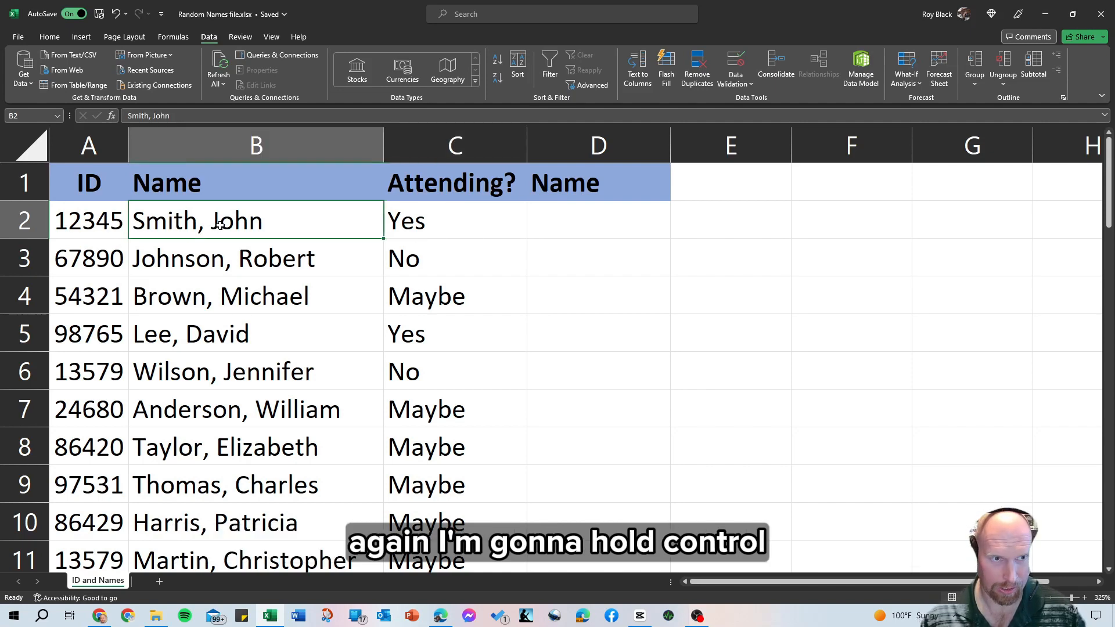
pyautogui.hotkey('ctrl', 'shift', 'Down')
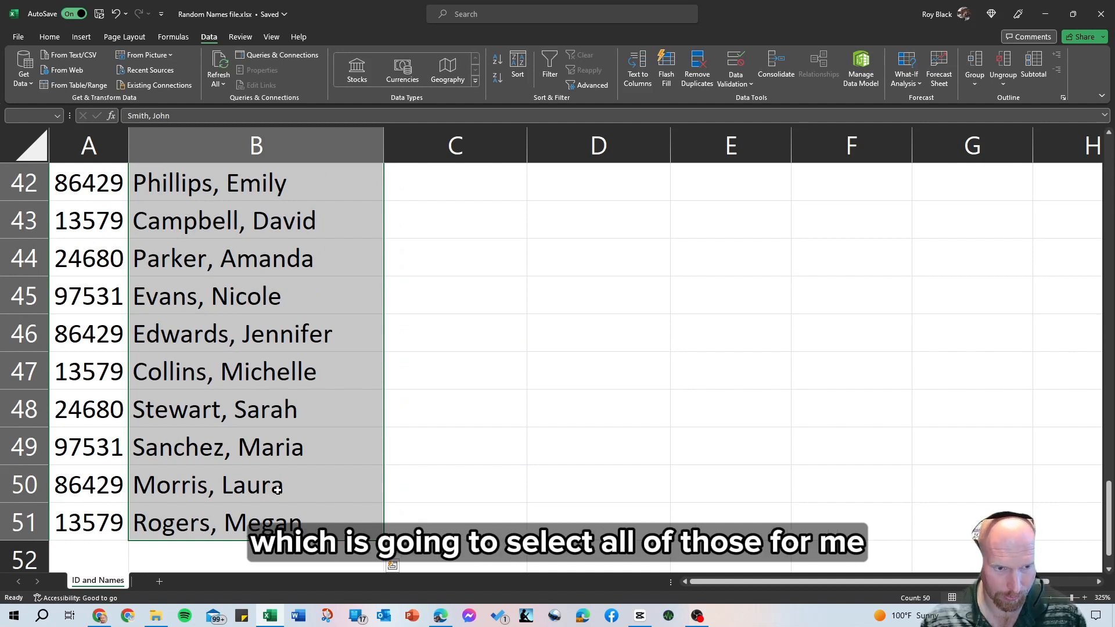
pyautogui.hotkey('ctrl', 'c')
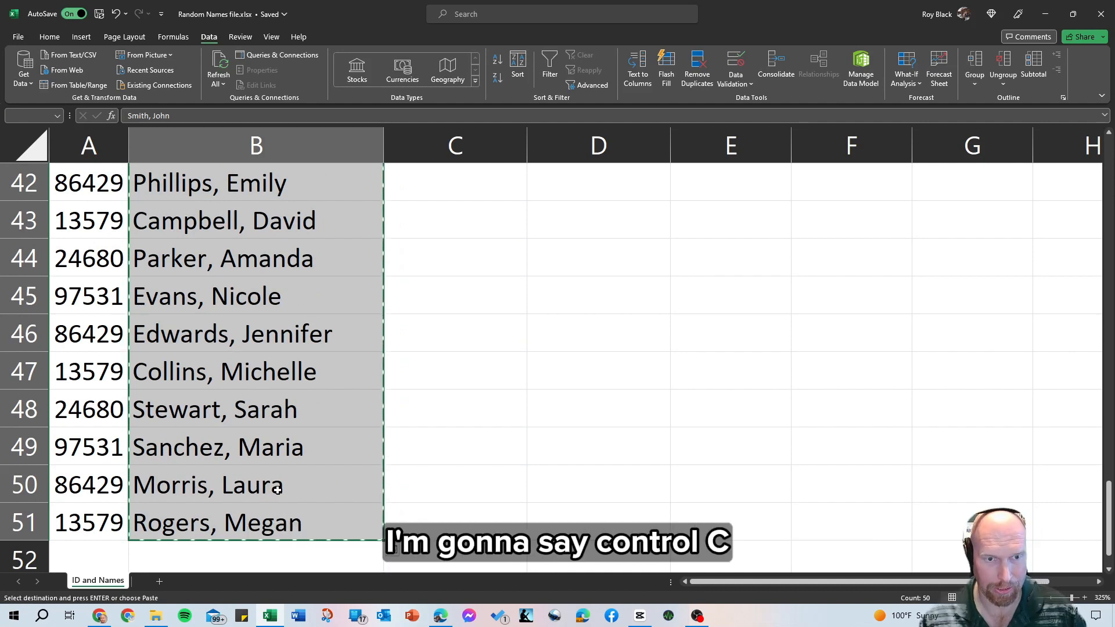
pyautogui.click(159, 581)
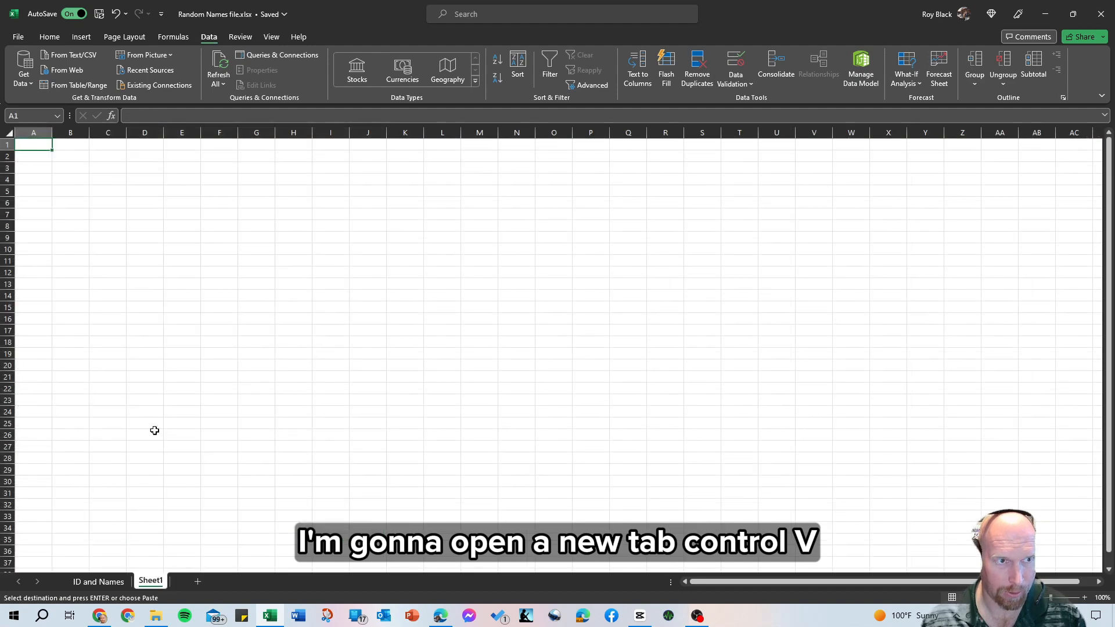
pyautogui.hotkey('ctrl', 'v')
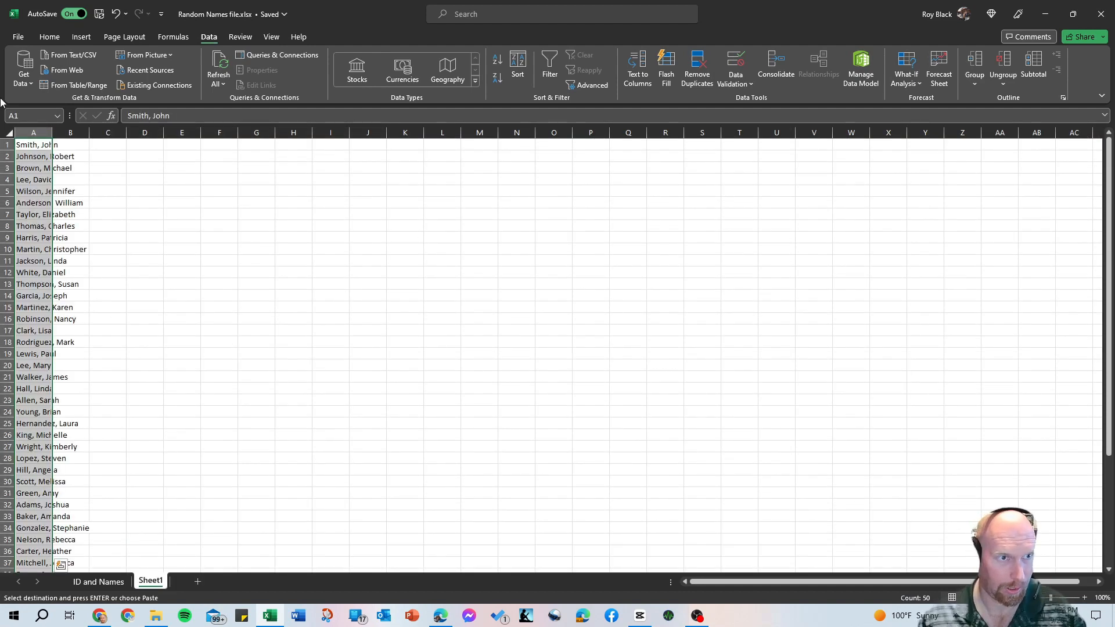
# Insert a row above the pasted names, enter the header Name in A1, and autofit column A's width.
pyautogui.rightClick(7, 145)
pyautogui.click(40, 256)
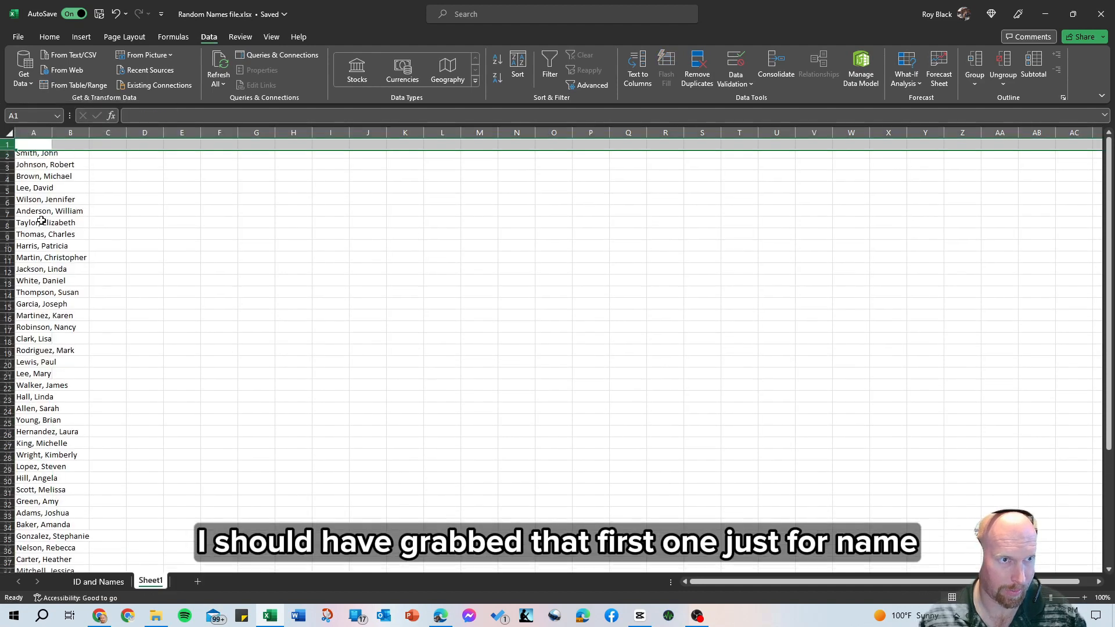
pyautogui.click(34, 146)
pyautogui.write('Name')
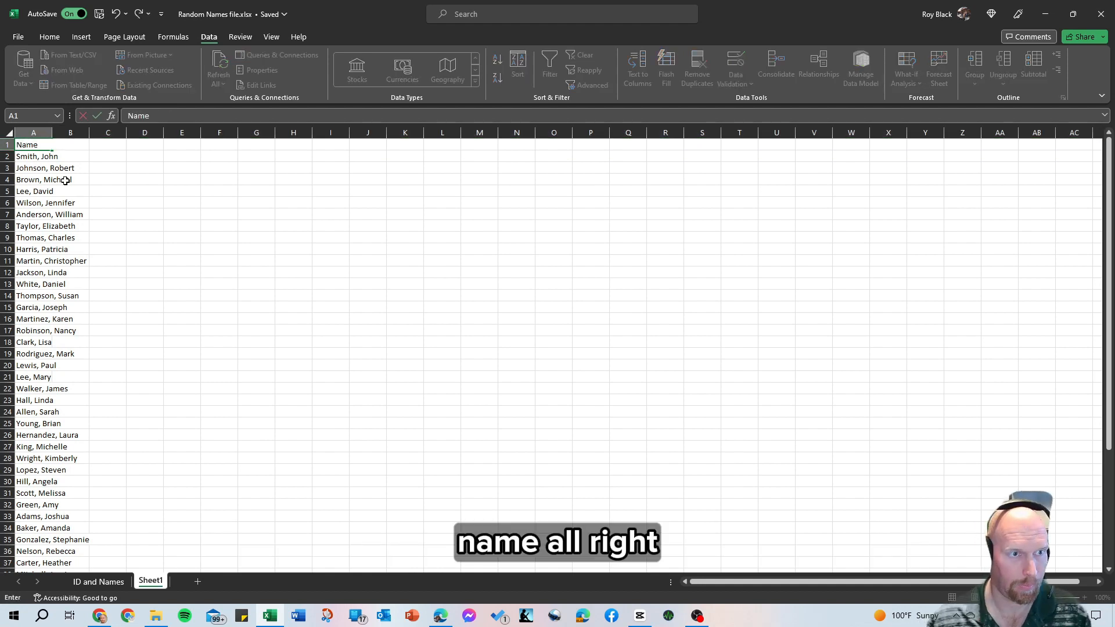
pyautogui.click(107, 180)
pyautogui.click(116, 190)
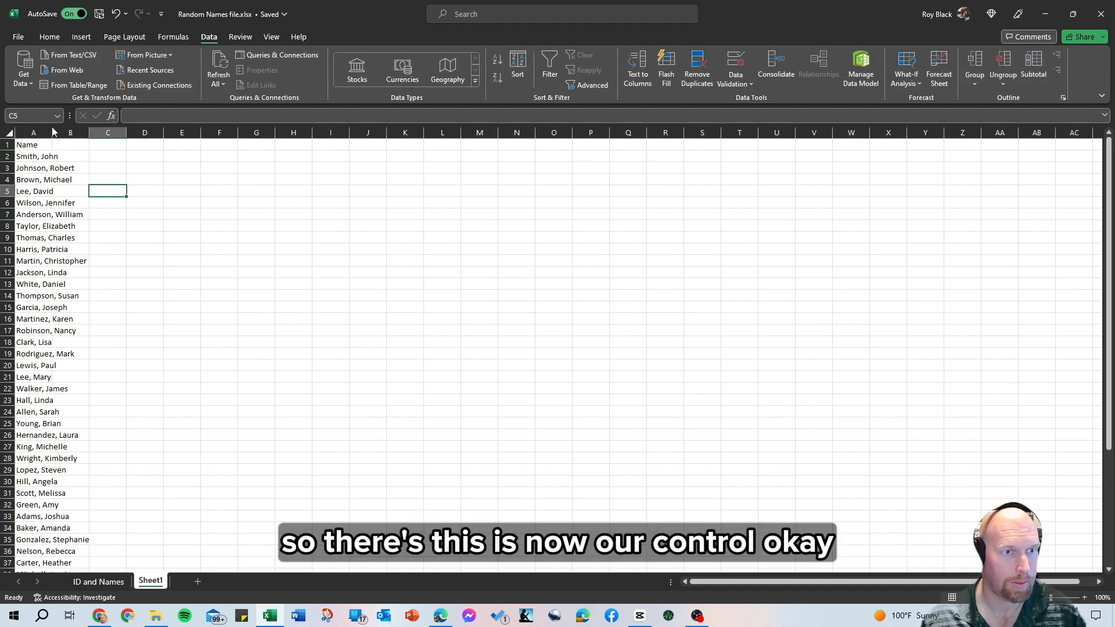
pyautogui.doubleClick(51, 132)
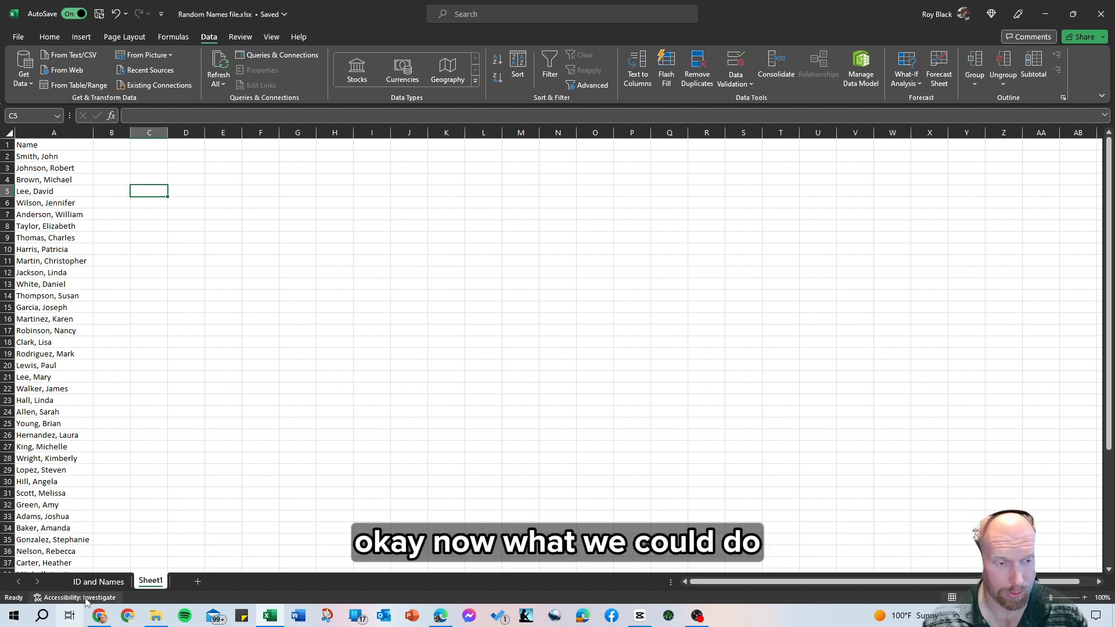
# On the ID and Names sheet, open data validation for D2 down to the sheet's last row and clear the list source.
pyautogui.click(97, 582)
pyautogui.scroll(14, 462, 277)
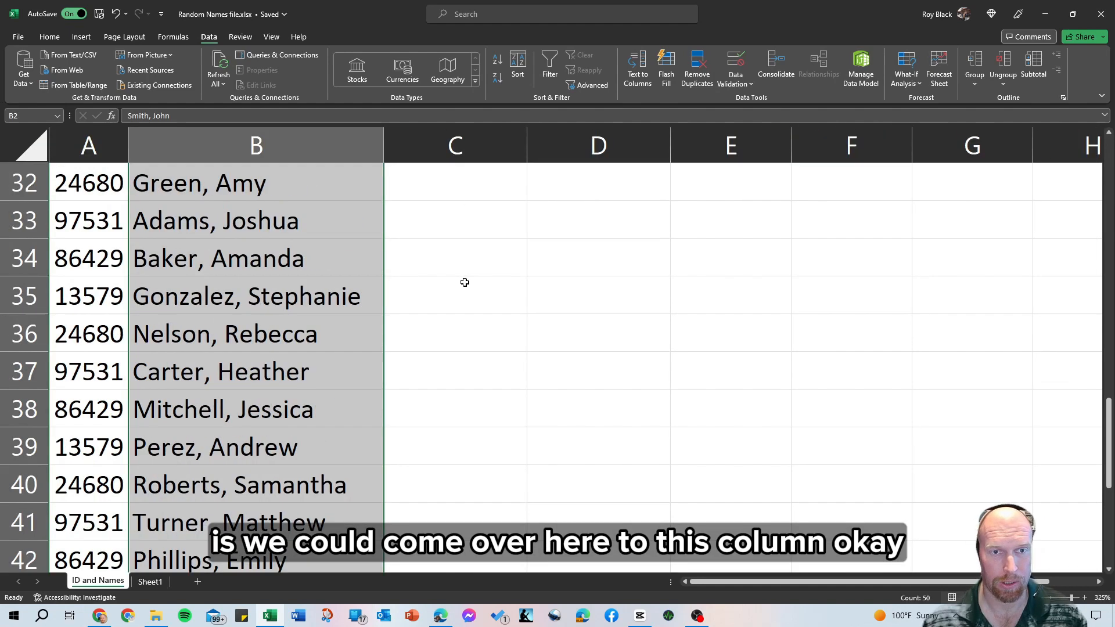
pyautogui.click(606, 228)
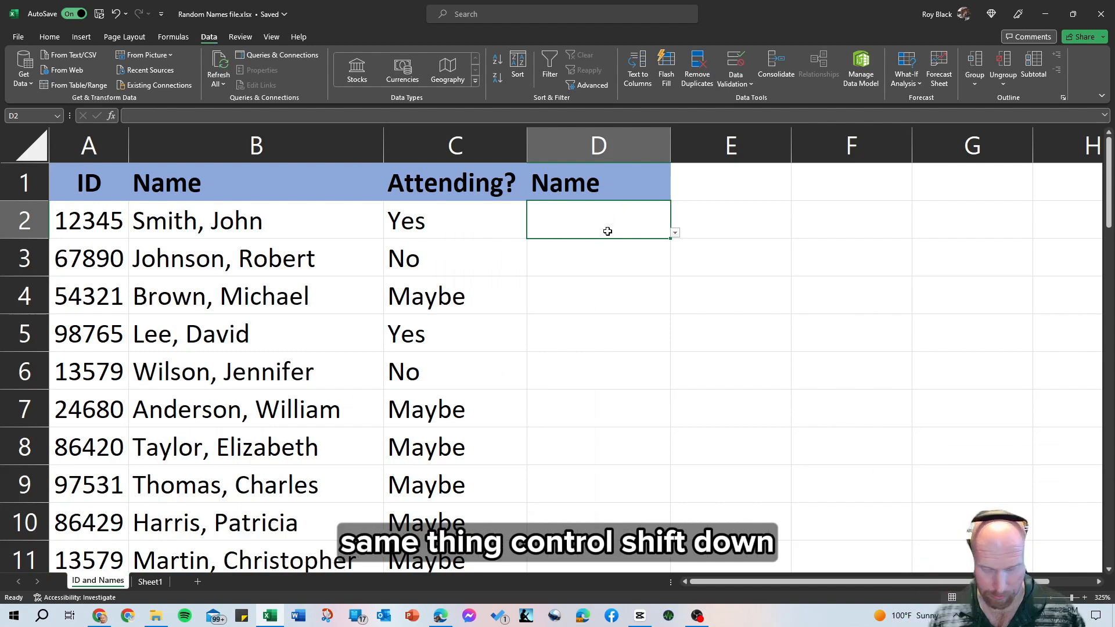
pyautogui.hotkey('ctrl', 'shift', 'Down')
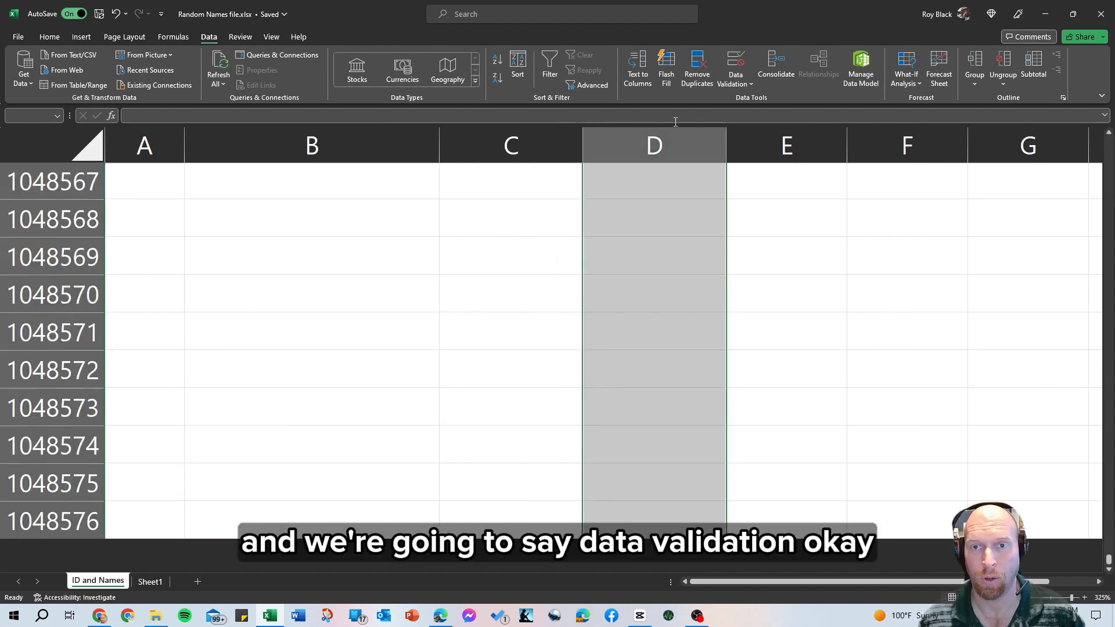
pyautogui.click(734, 67)
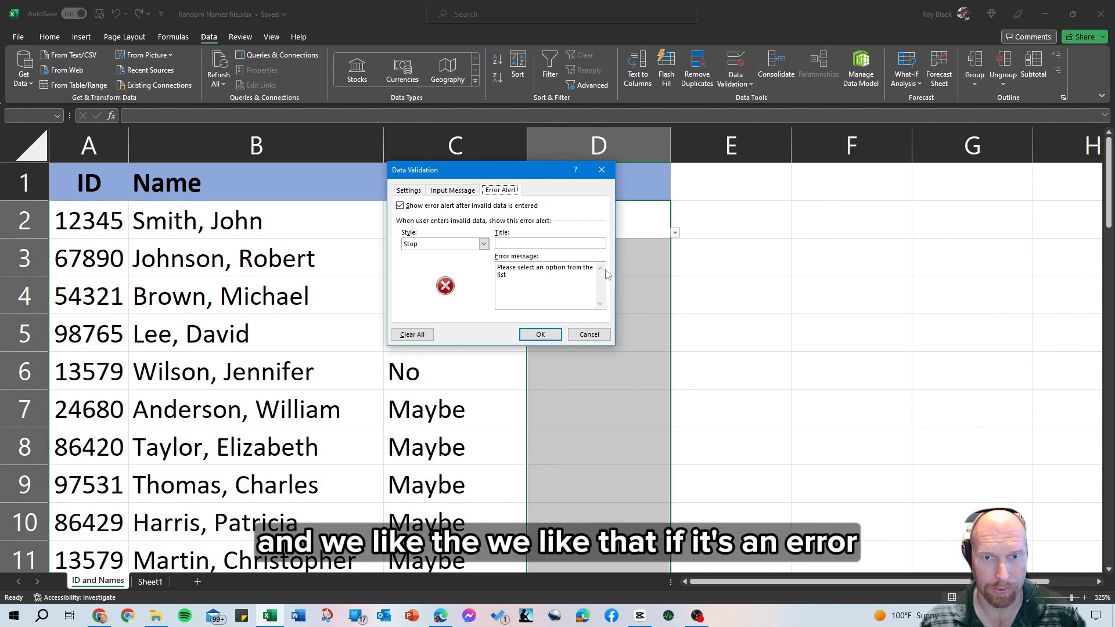
pyautogui.click(437, 194)
pyautogui.click(416, 193)
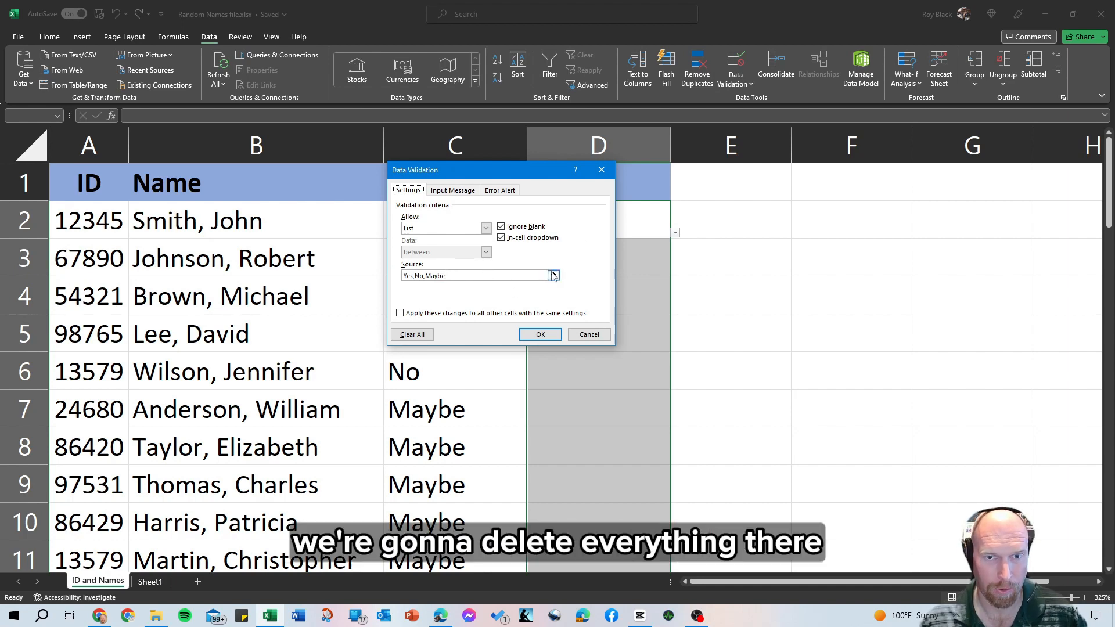
pyautogui.moveTo(493, 277); pyautogui.dragTo(319, 262)
pyautogui.press('BackSpace')
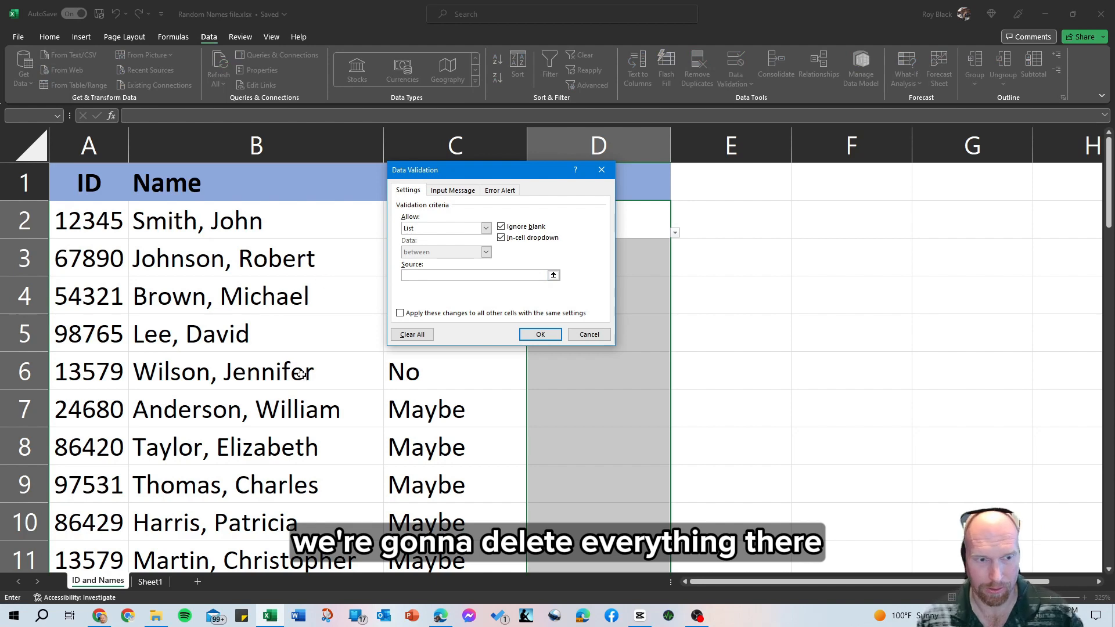
# Set the validation list source to =Sheet1!$A$2:$A$51 and apply the rule.
pyautogui.click(151, 584)
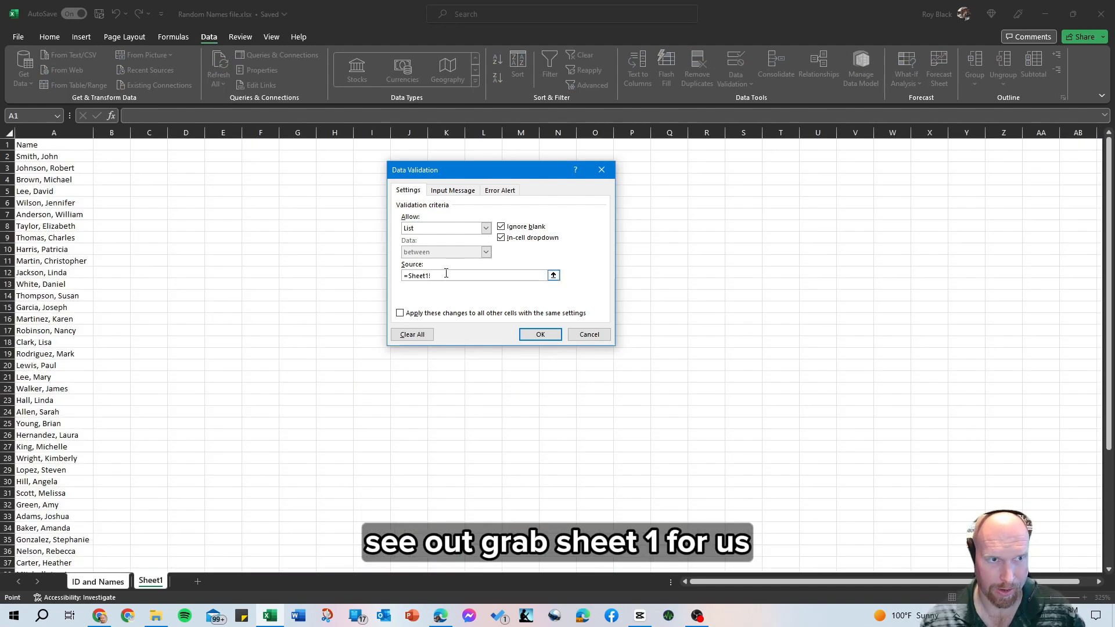
pyautogui.click(48, 155)
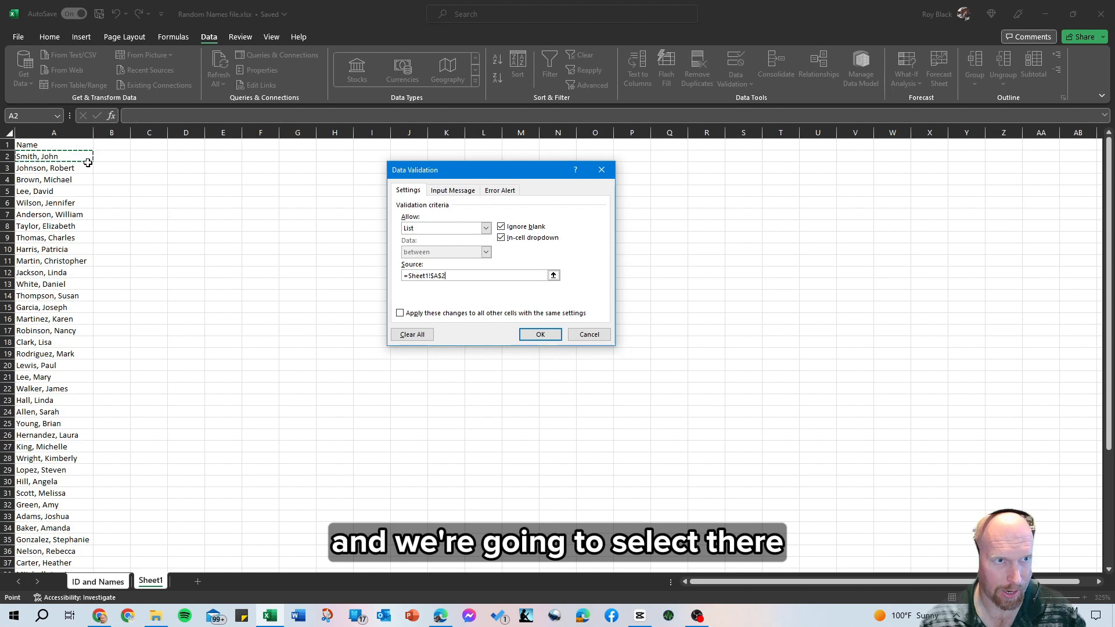
pyautogui.moveTo(86, 160); pyautogui.dragTo(73, 216)
pyautogui.moveTo(45, 396); pyautogui.dragTo(44, 552)
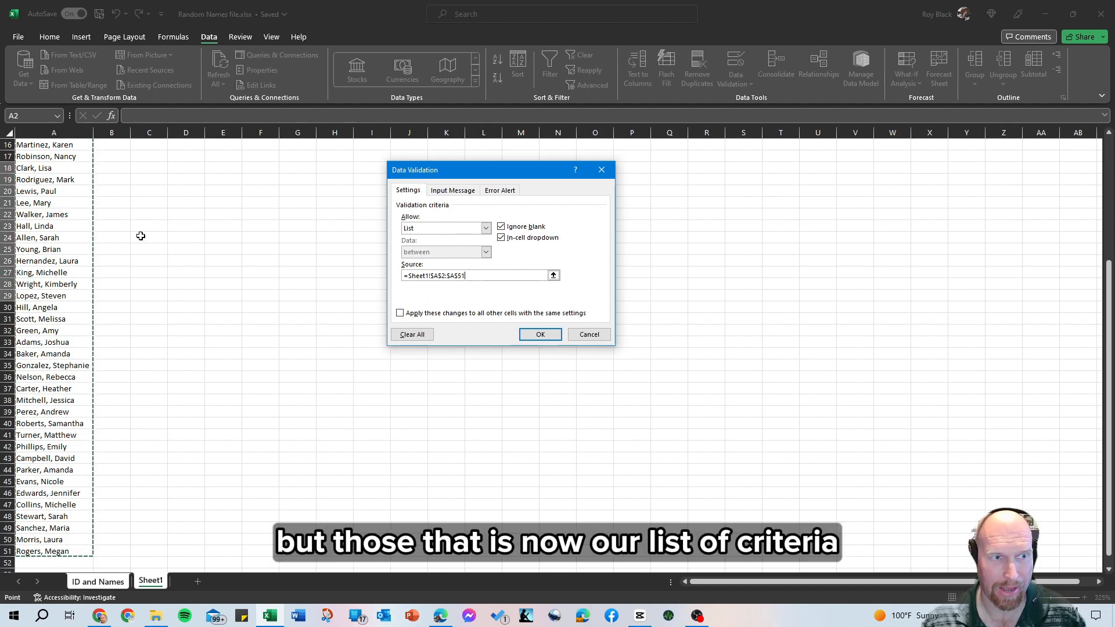
pyautogui.click(540, 334)
# Check the dropdown options offered in C2 and D2.
pyautogui.click(452, 218)
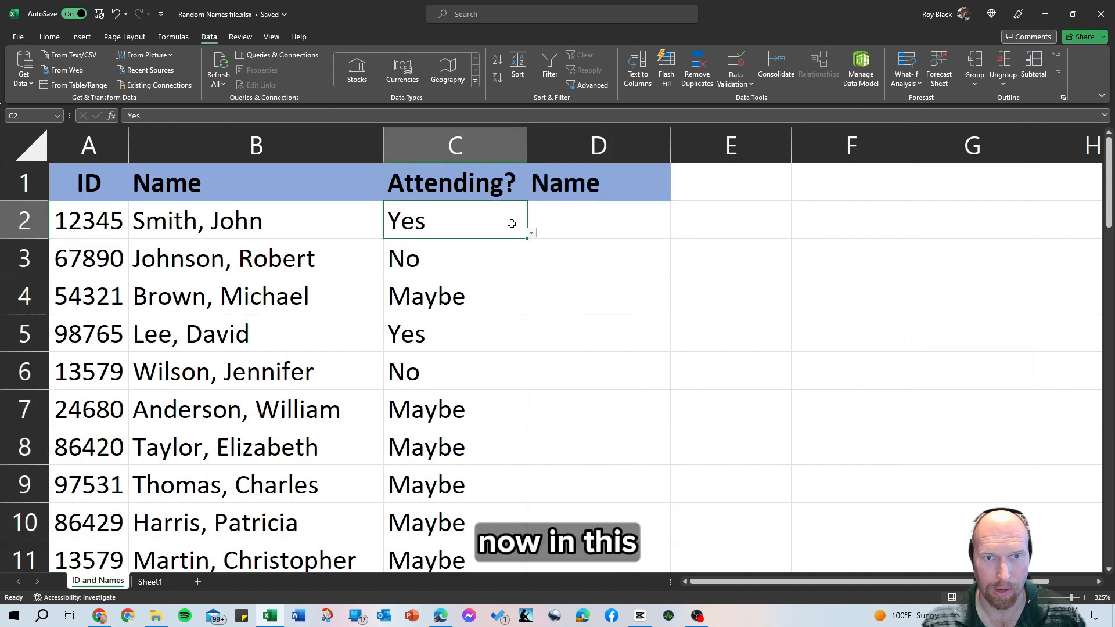
pyautogui.click(531, 233)
pyautogui.click(615, 219)
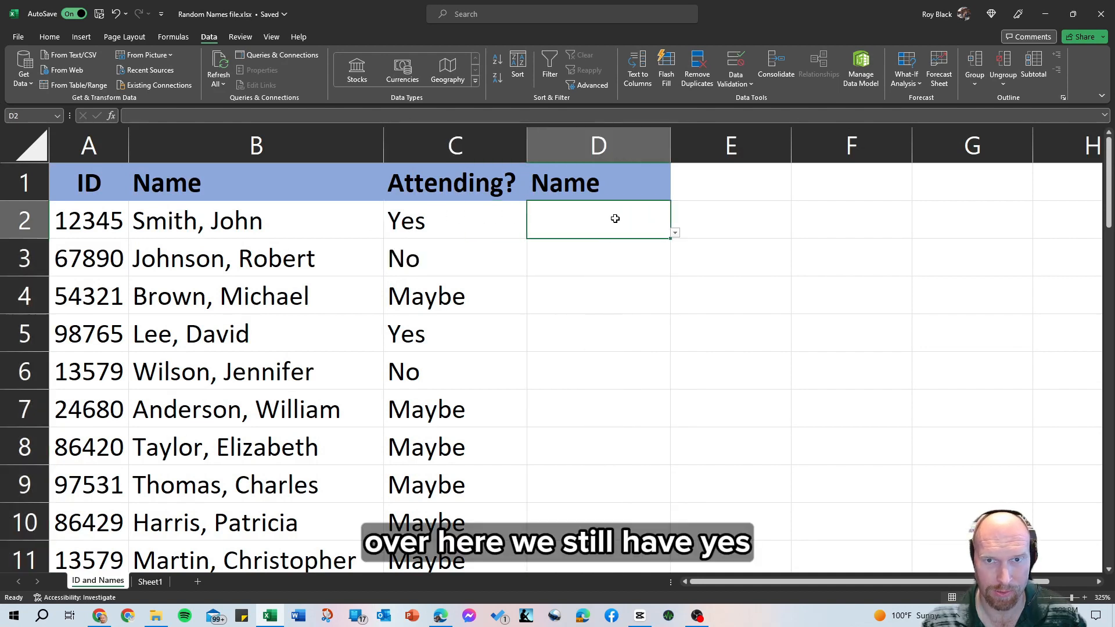
pyautogui.click(674, 232)
pyautogui.scroll(-6, 598, 290)
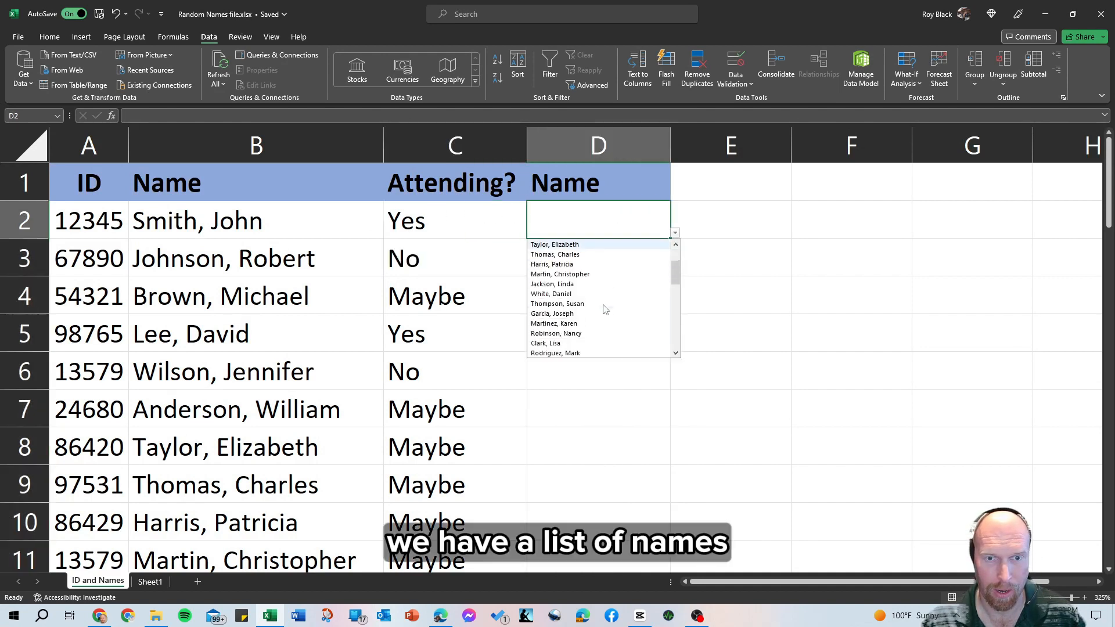
# Fill D2 with the first name suggested for the letter H, and autofit column D's width.
pyautogui.click(586, 218)
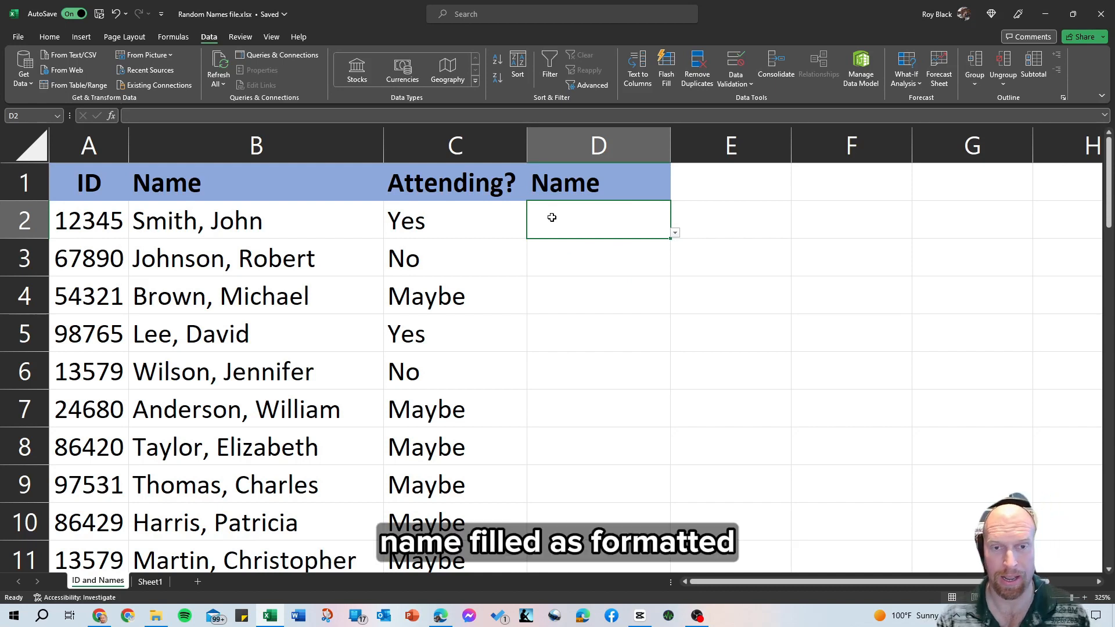
pyautogui.write('H')
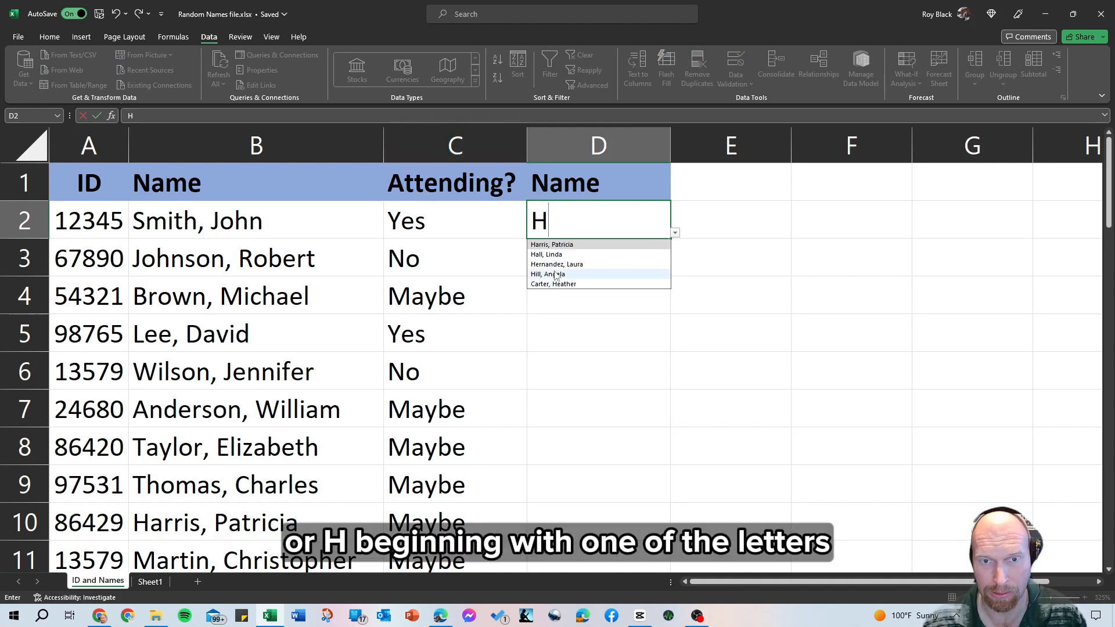
pyautogui.click(554, 246)
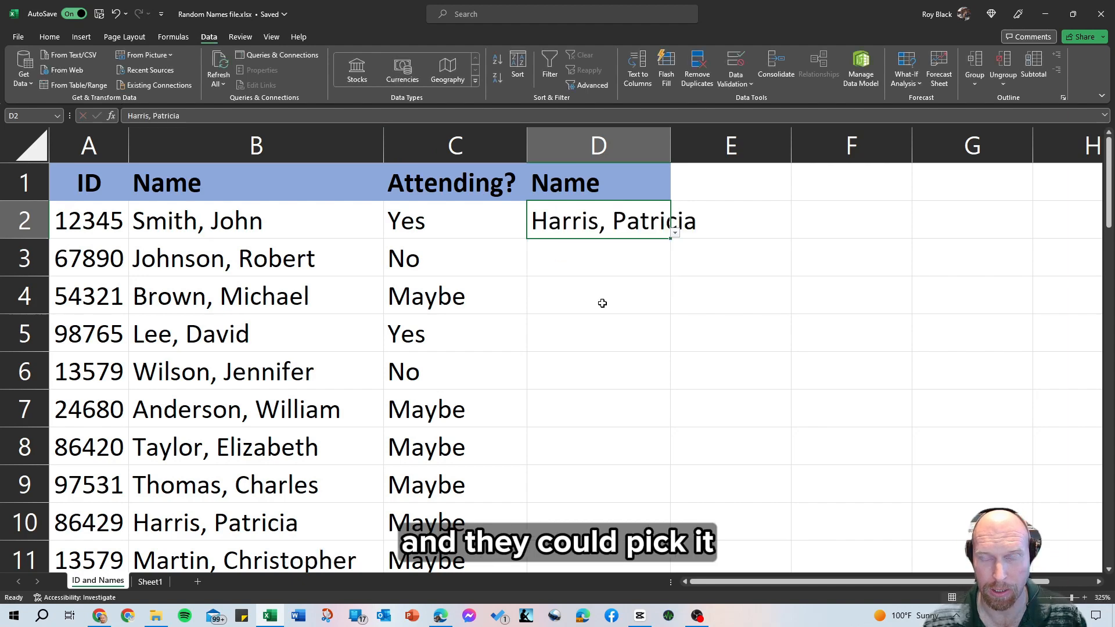
pyautogui.doubleClick(672, 147)
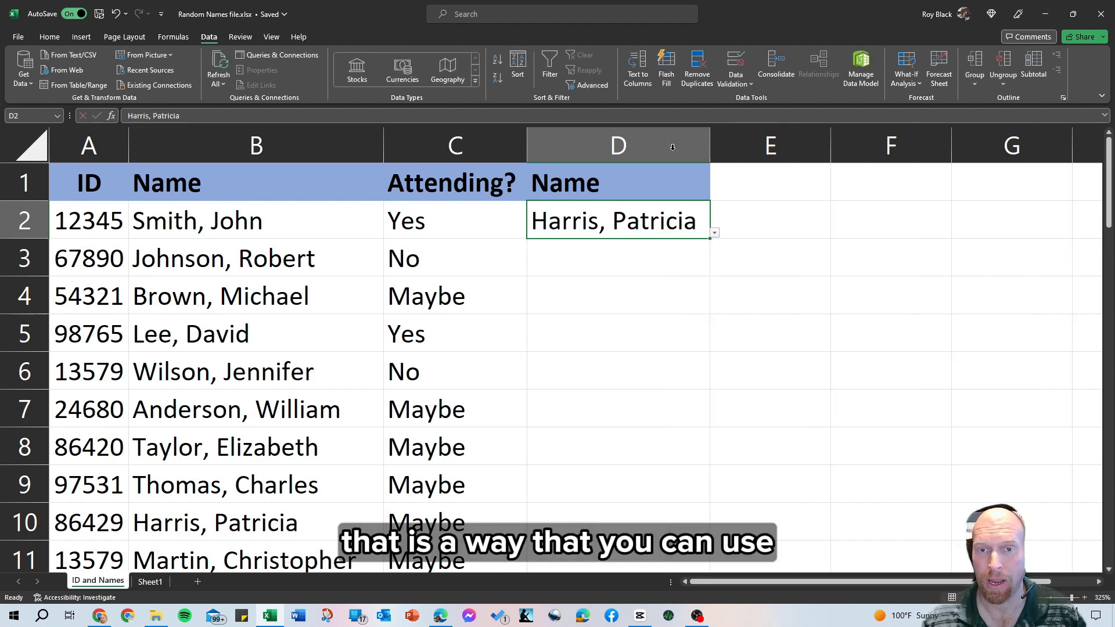